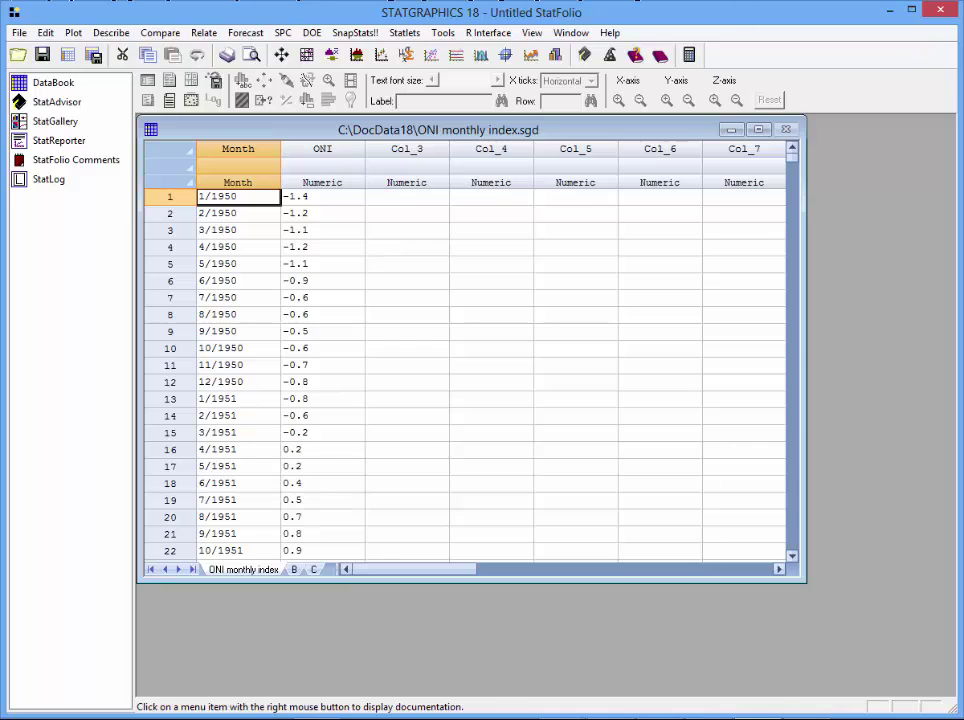
# Start a Time Series Baseline Plot with ONI as the data and Month as date labels
pyautogui.click(72, 38)
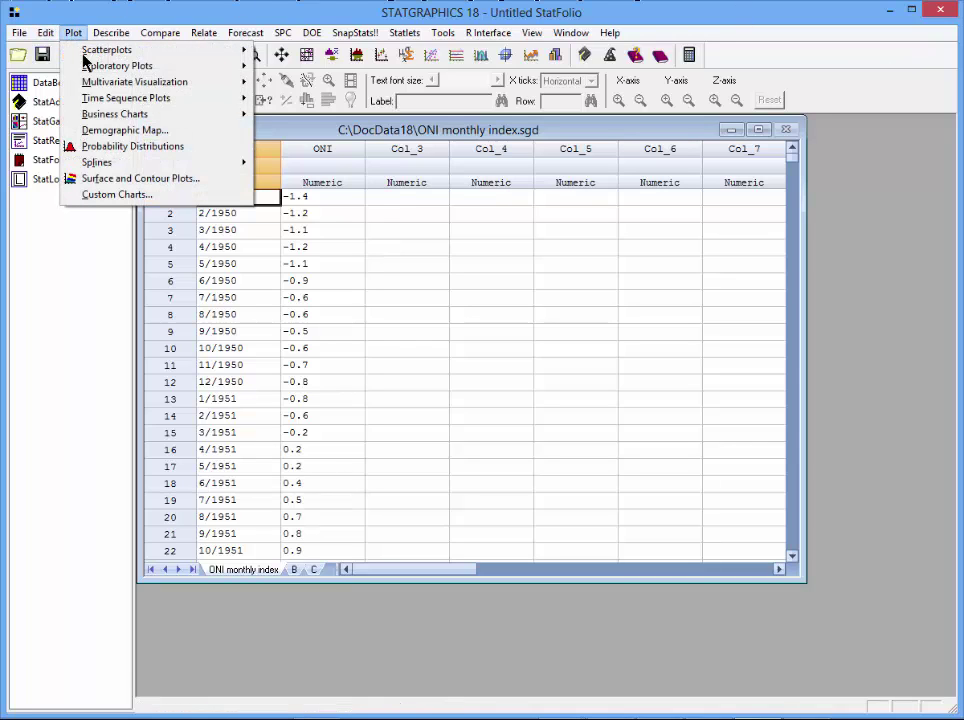
pyautogui.moveTo(121, 102)
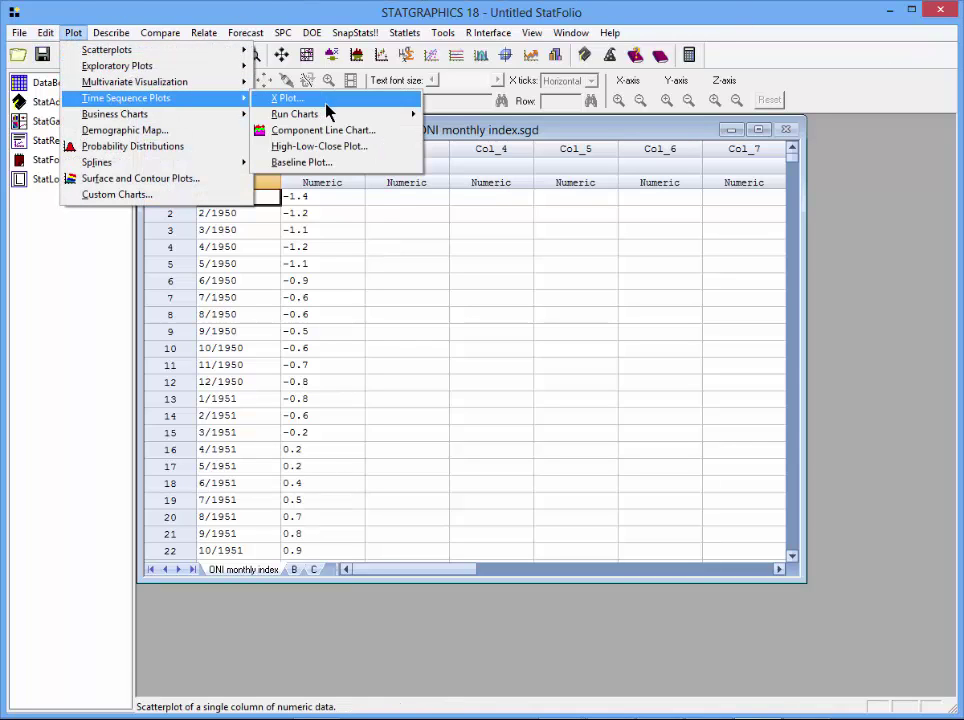
pyautogui.click(324, 164)
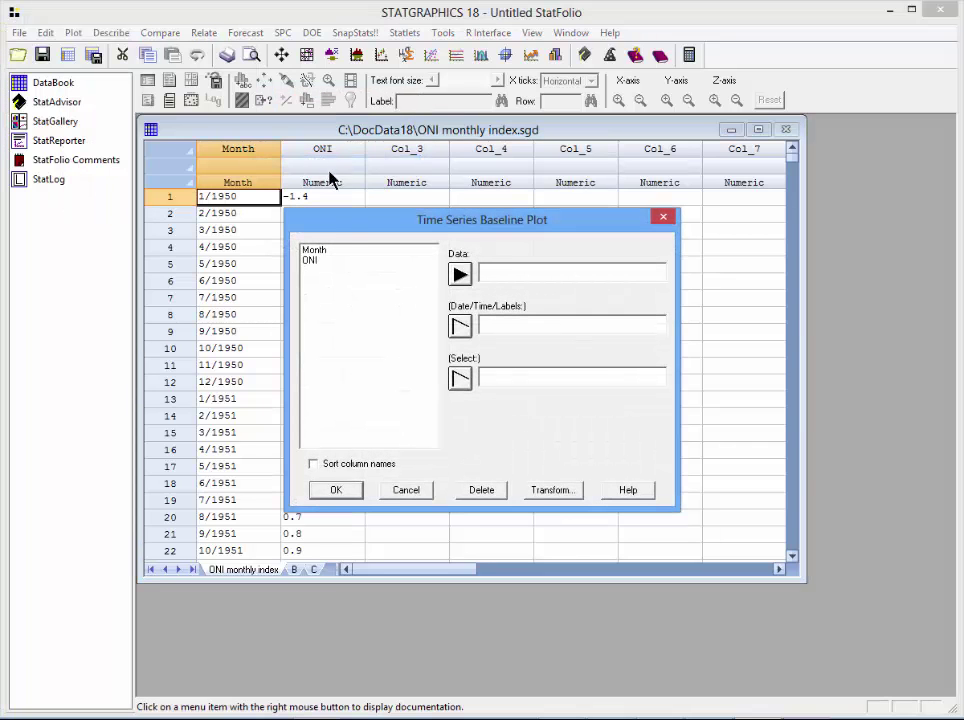
pyautogui.click(312, 261)
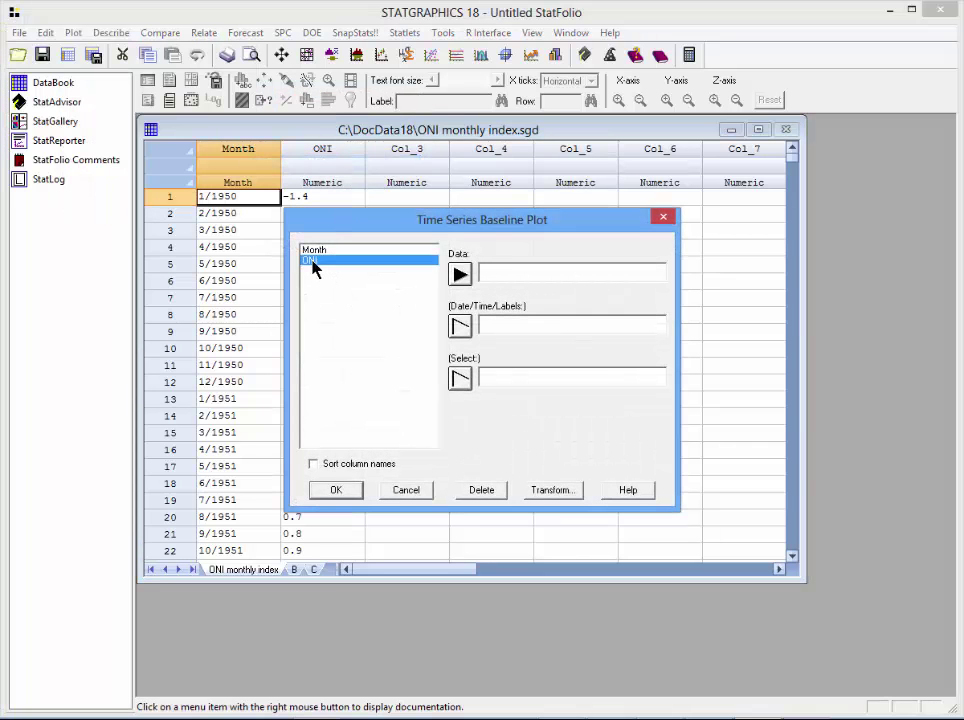
pyautogui.click(460, 277)
pyautogui.click(333, 250)
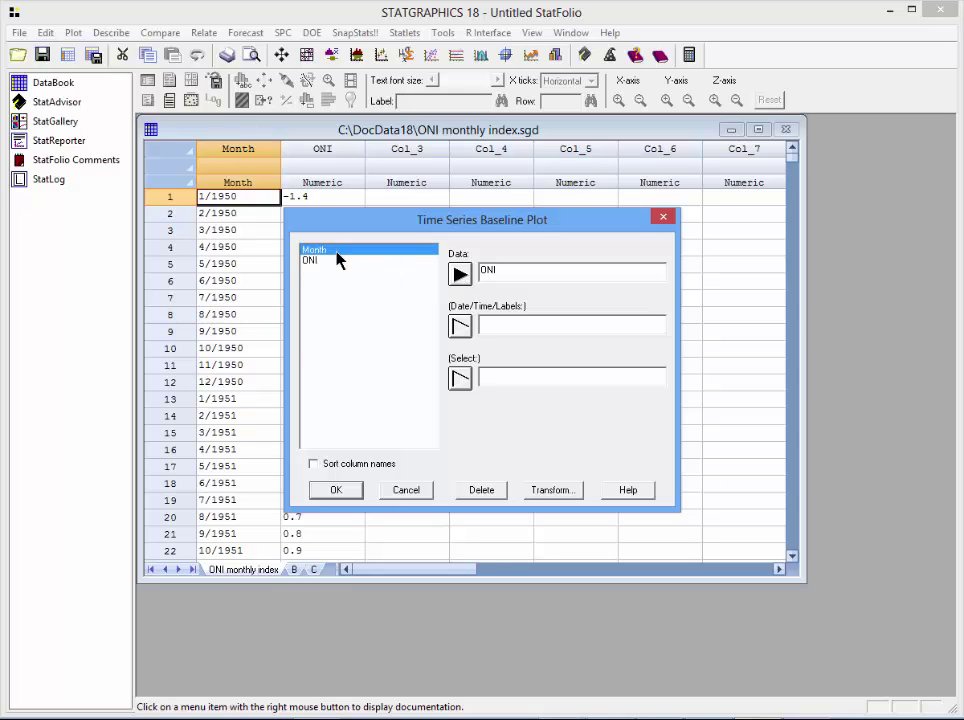
pyautogui.click(460, 326)
pyautogui.click(338, 490)
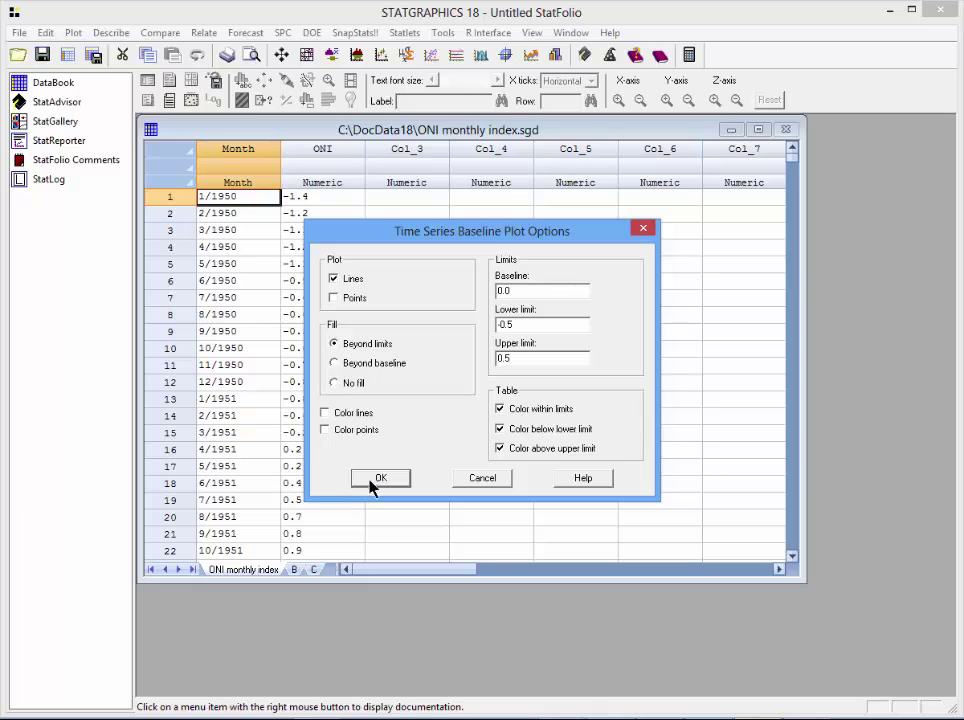
# Keep baseline 0.0 and limits -0.5/0.5, turn on Color lines, and draw the plot
pyautogui.click(536, 290)
pyautogui.click(537, 324)
pyautogui.click(528, 359)
pyautogui.click(340, 416)
pyautogui.click(389, 481)
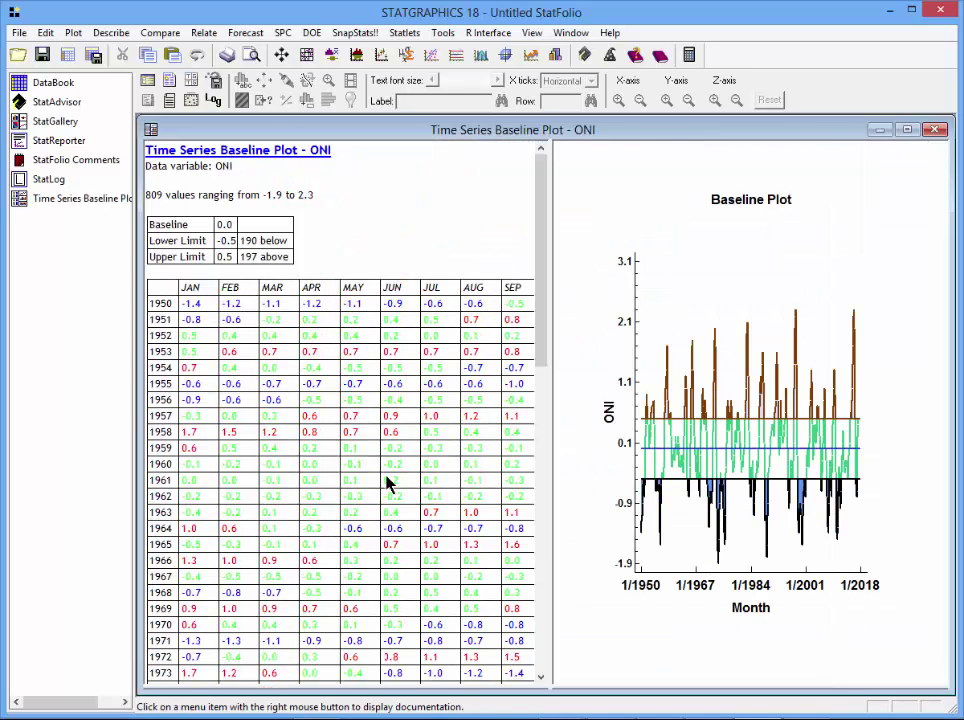
# Maximize the monthly table, restore the layout, then maximize the baseline plot graph alone
pyautogui.doubleClick(391, 415)
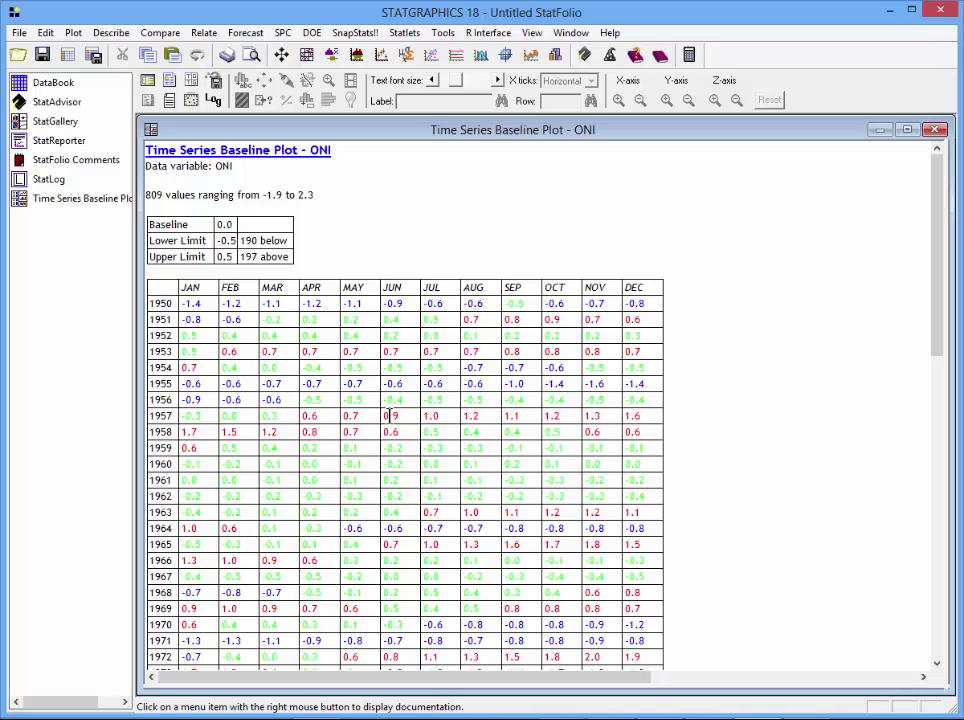
pyautogui.doubleClick(391, 415)
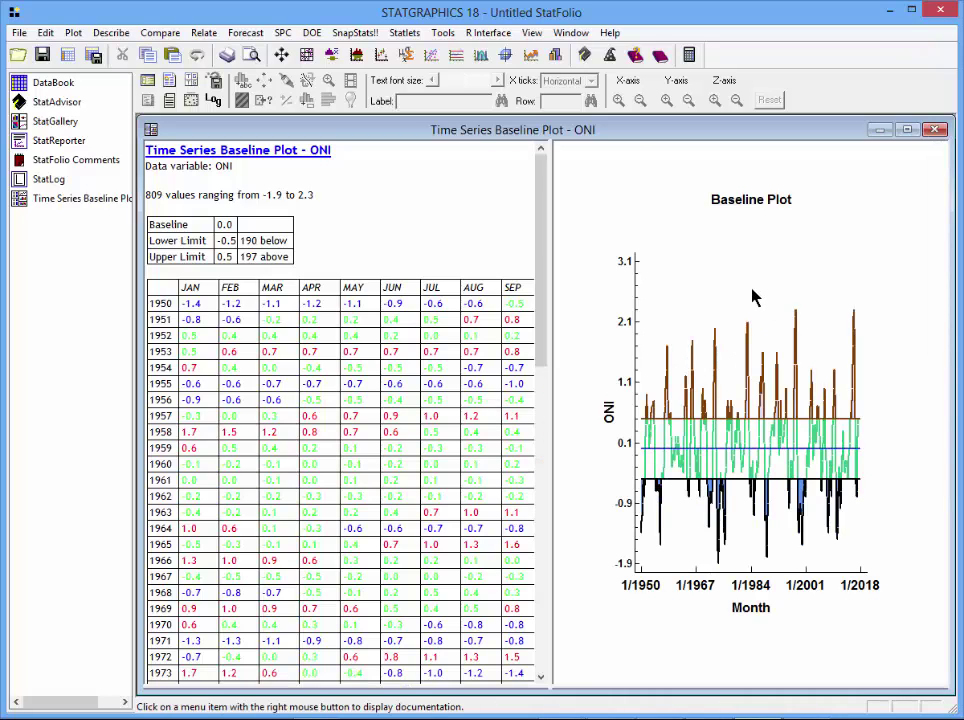
pyautogui.doubleClick(745, 288)
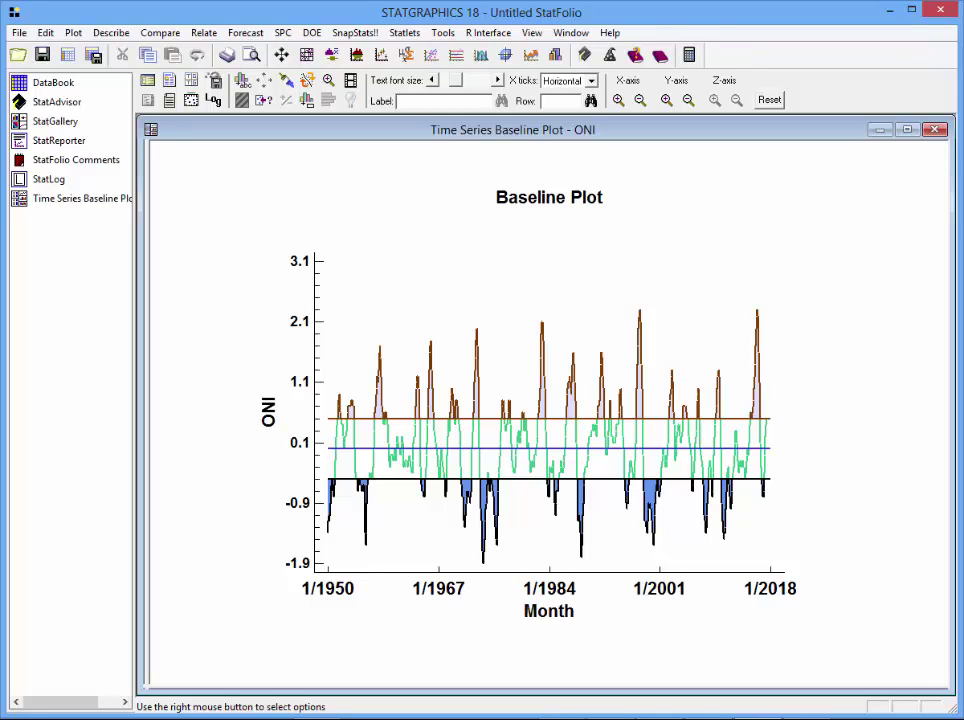
# Move the plotting area up-left and stretch it toward the lower right
pyautogui.click(549, 293)
pyautogui.moveTo(549, 293); pyautogui.dragTo(479, 261)
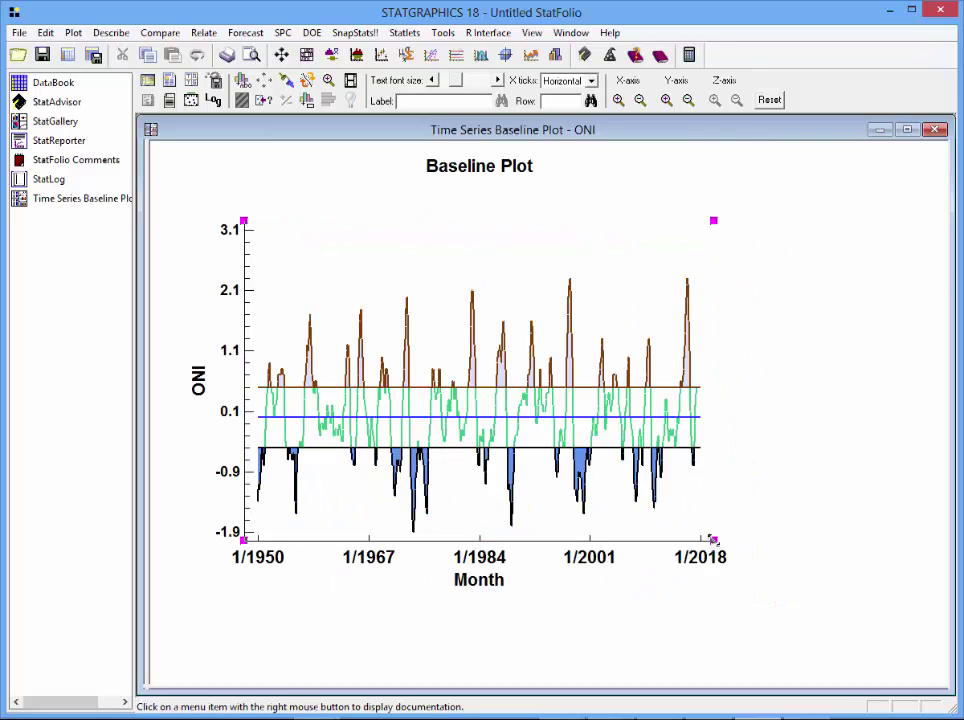
pyautogui.moveTo(713, 541); pyautogui.dragTo(862, 604)
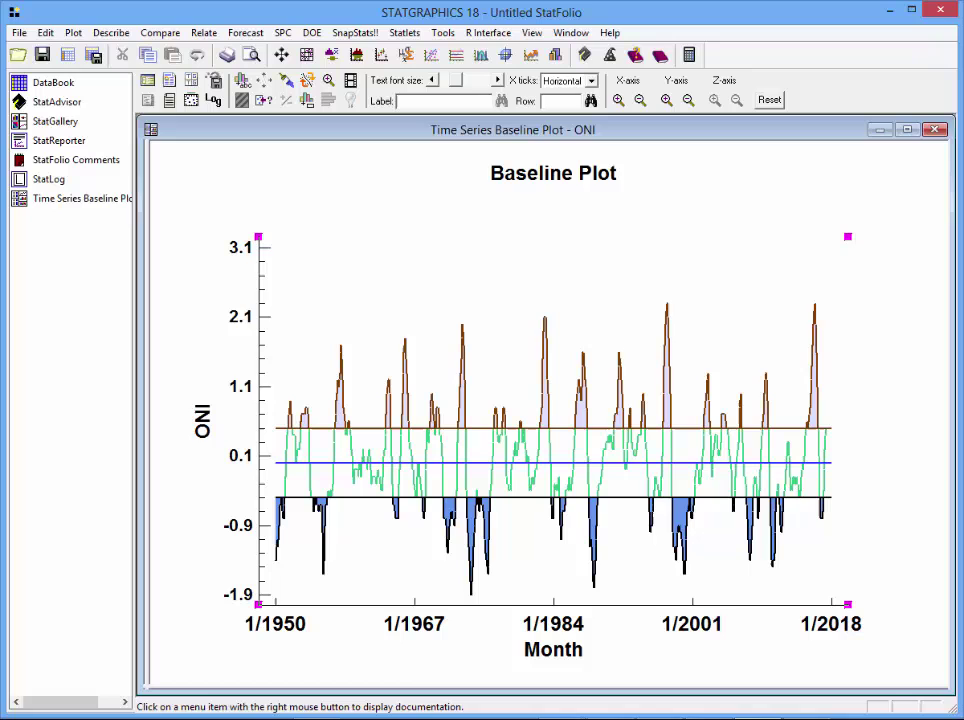
# Set the Y-axis to run from -3 to 3 with scaling held constant
pyautogui.rightClick(669, 224)
pyautogui.click(714, 272)
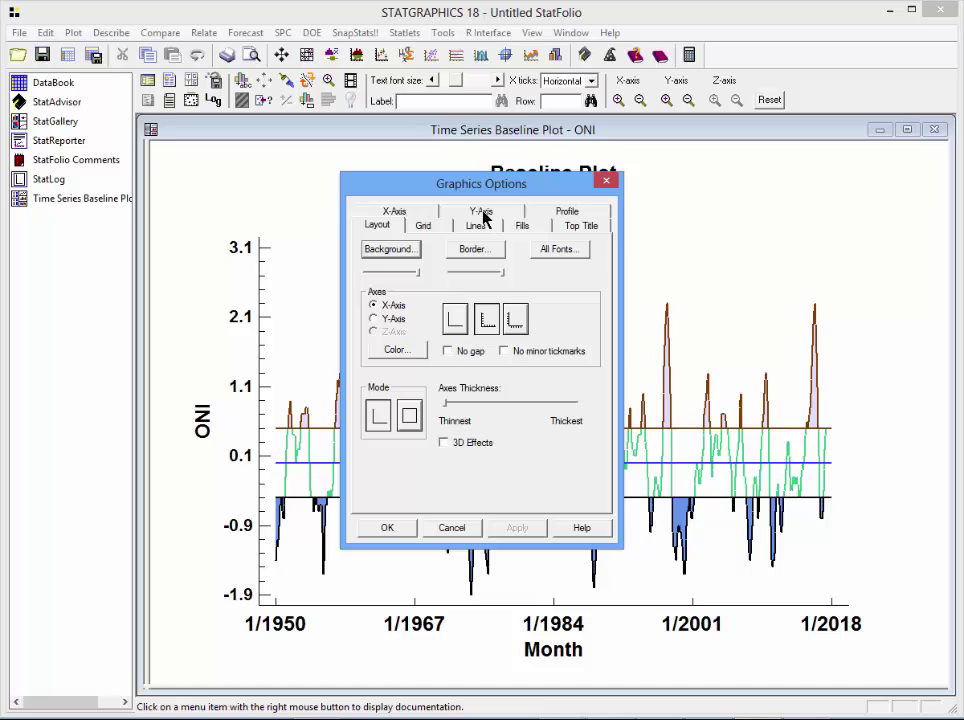
pyautogui.click(484, 213)
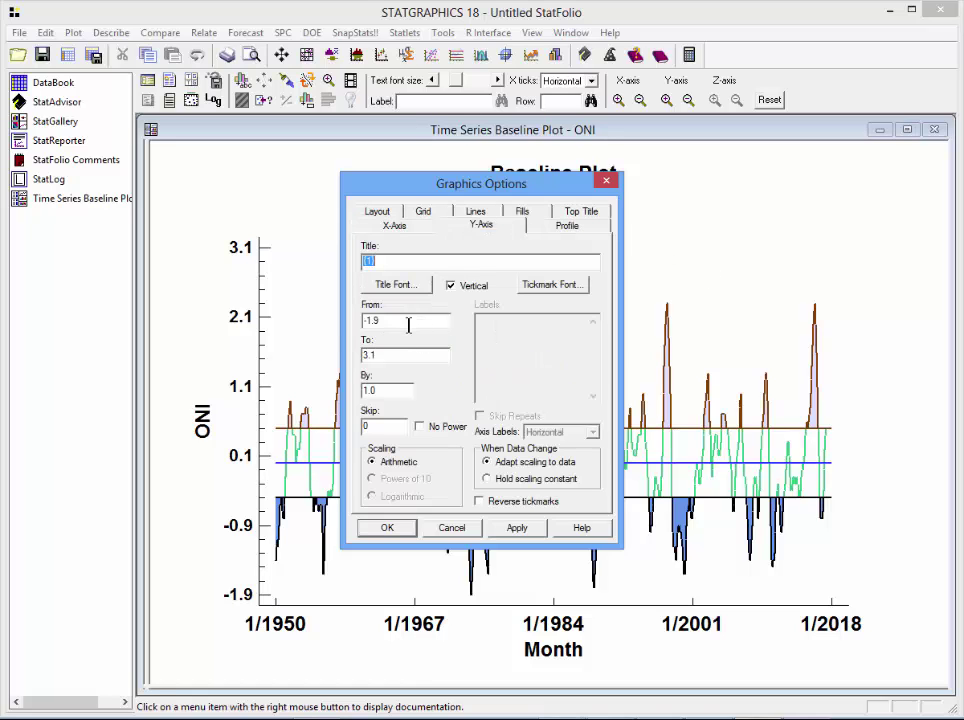
pyautogui.moveTo(430, 325); pyautogui.dragTo(341, 327)
pyautogui.write('-3')
pyautogui.press('Tab')
pyautogui.write('3')
pyautogui.press('Tab')
pyautogui.click(488, 480)
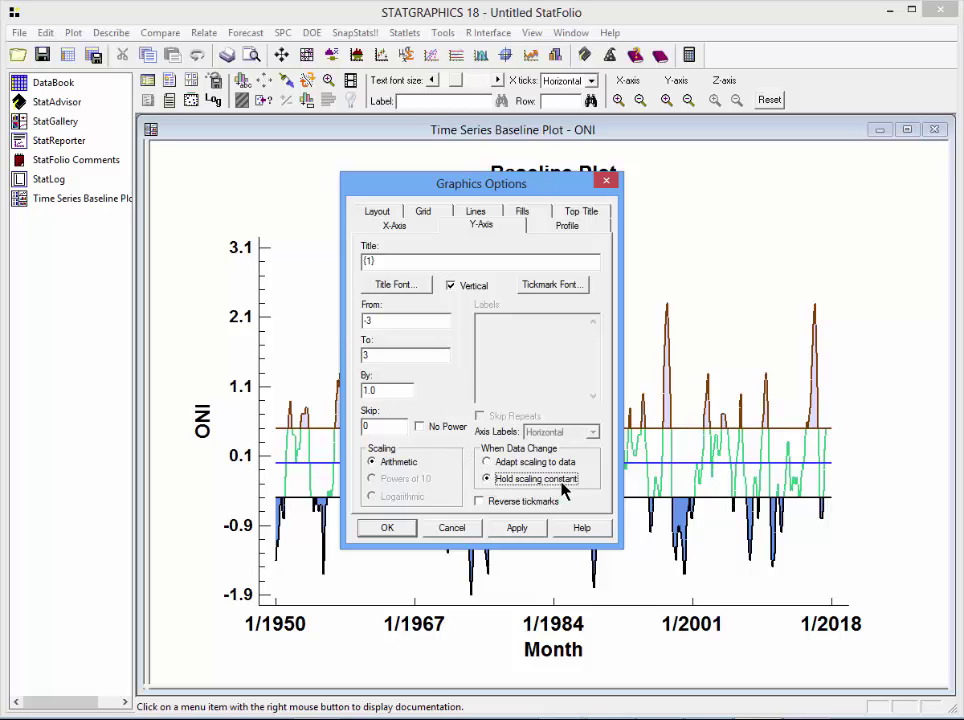
pyautogui.click(401, 531)
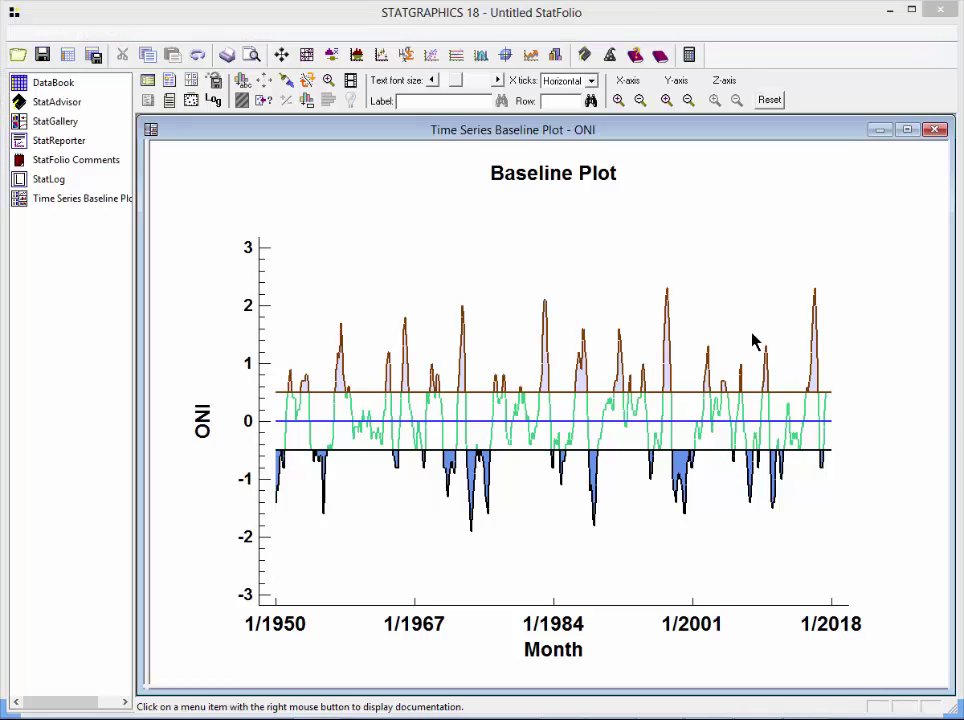
# Change fill 1 to red in the graph's Fills settings
pyautogui.rightClick(736, 232)
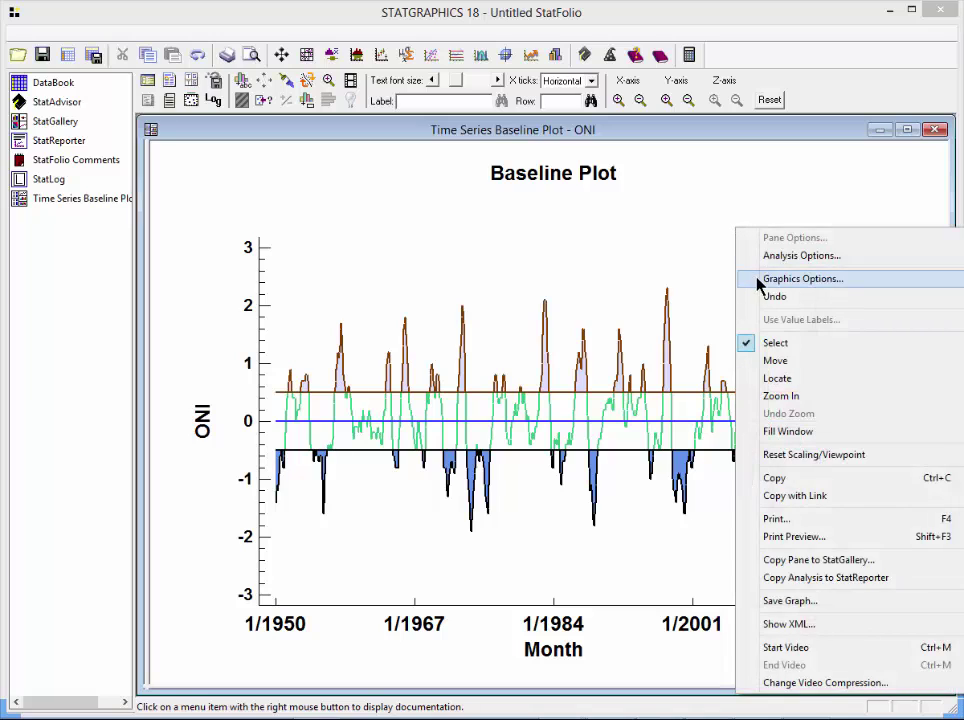
pyautogui.click(762, 280)
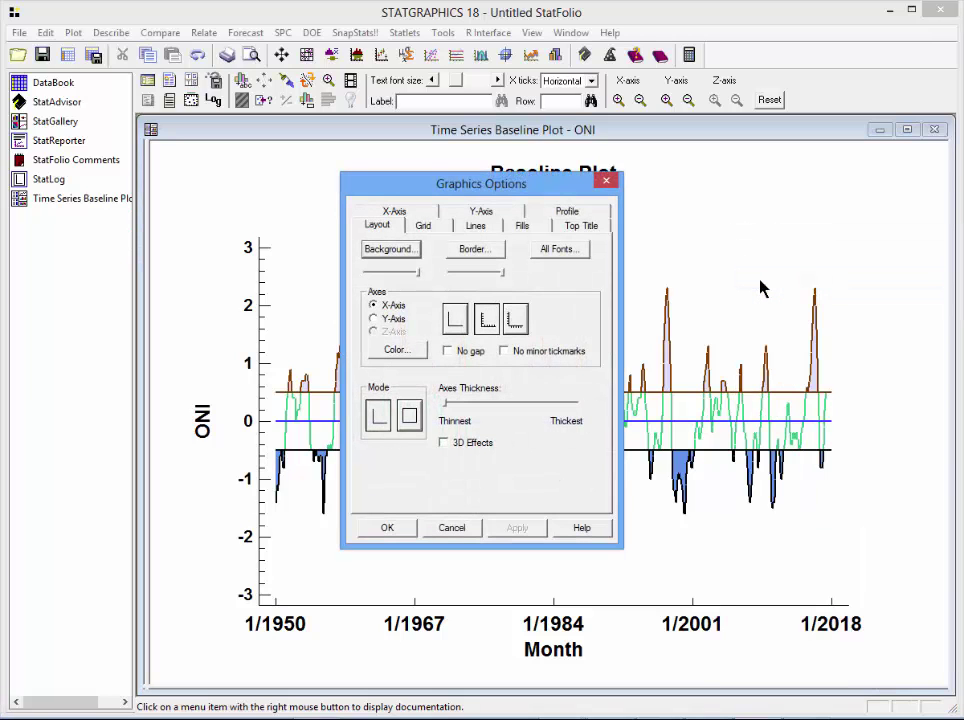
pyautogui.click(527, 226)
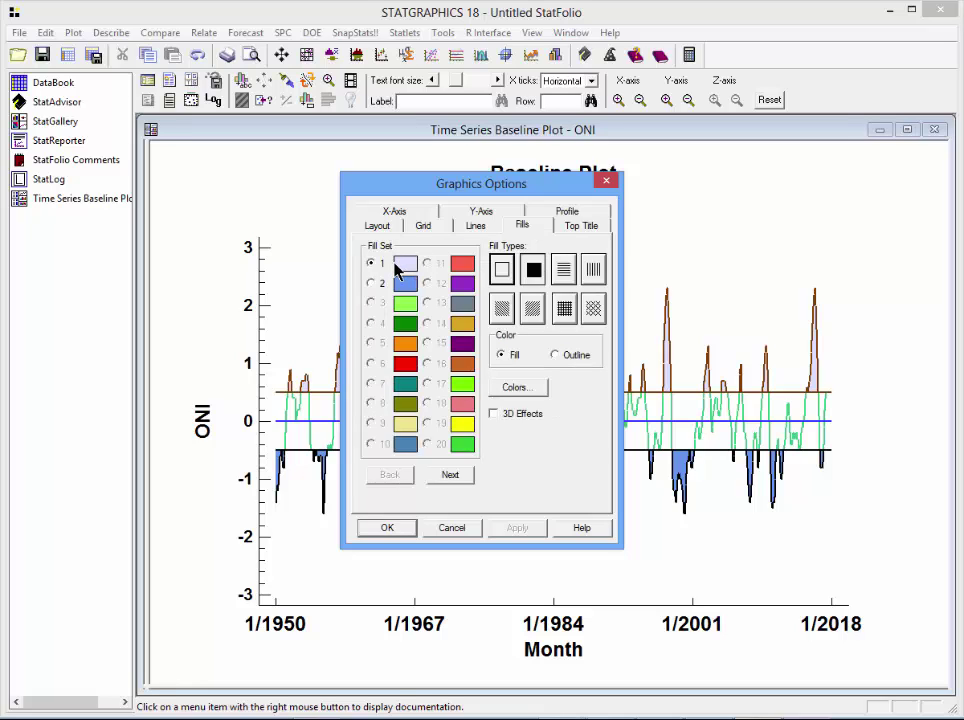
pyautogui.click(504, 393)
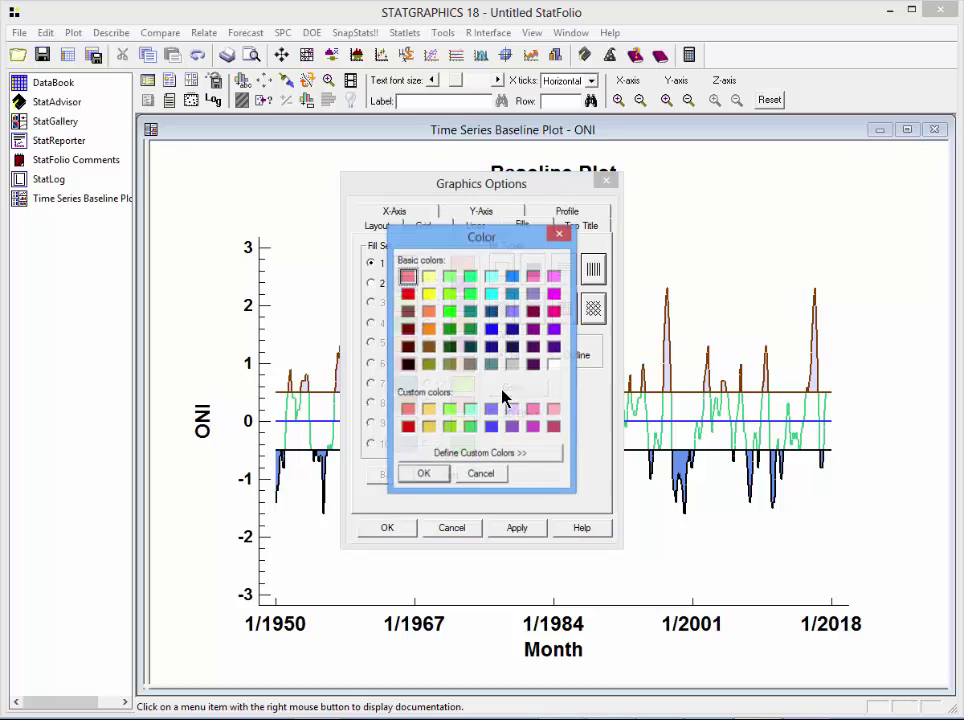
pyautogui.click(407, 294)
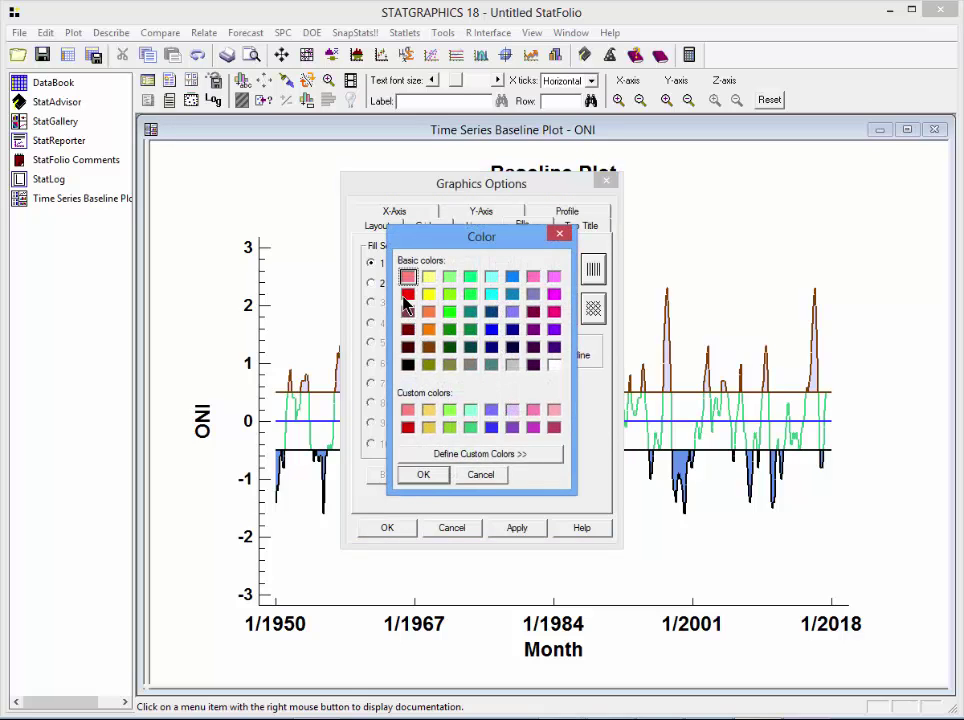
pyautogui.click(426, 477)
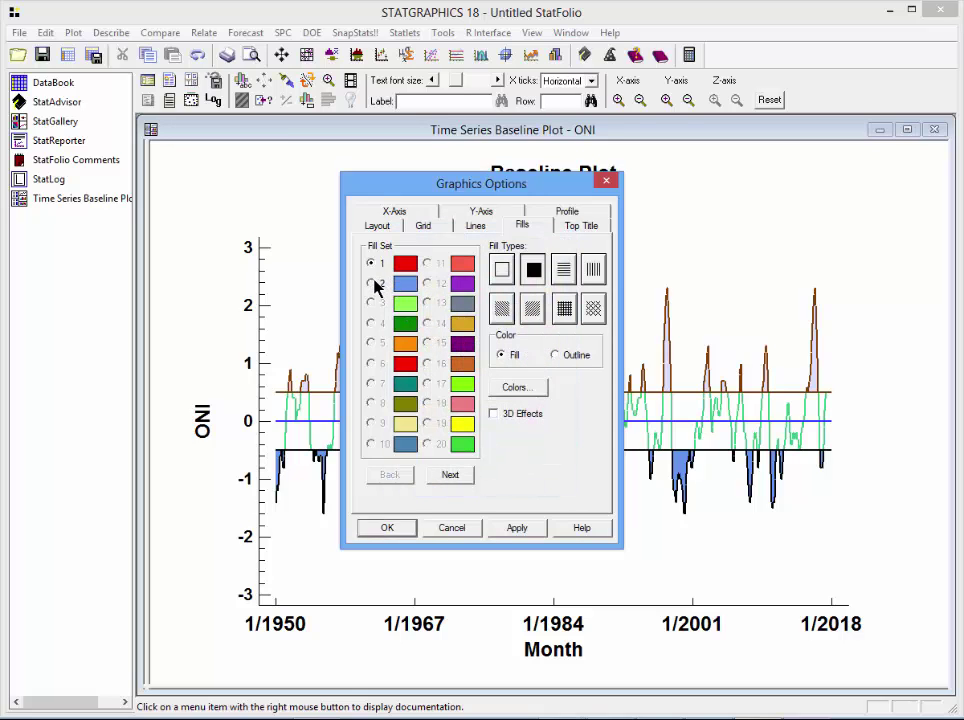
# Change fill 2 to purple-blue
pyautogui.click(372, 284)
pyautogui.click(514, 388)
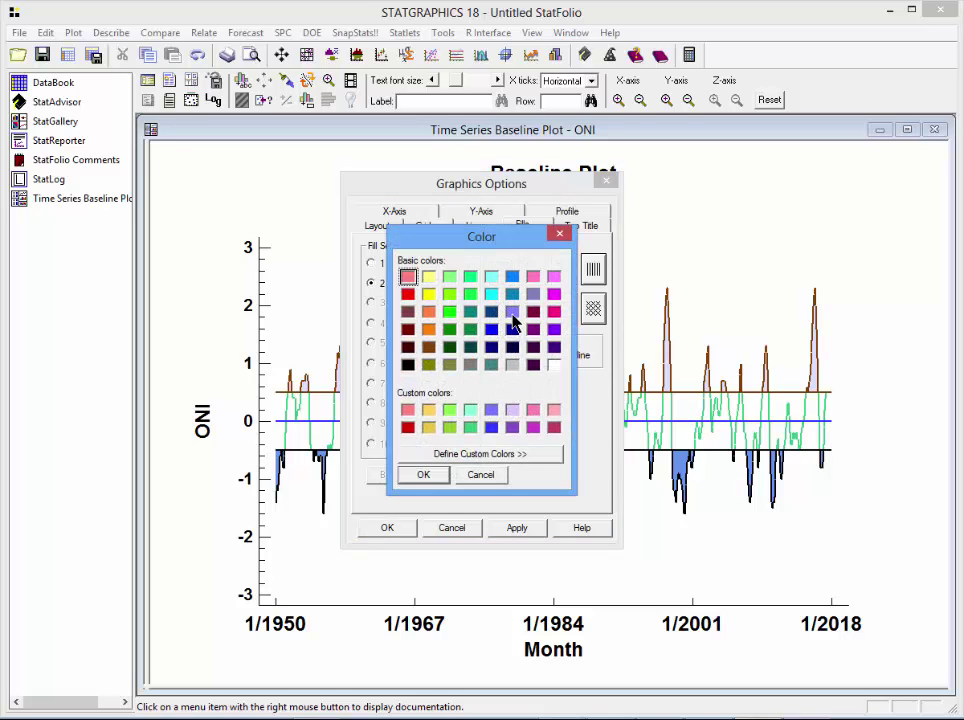
pyautogui.click(512, 312)
pyautogui.click(424, 475)
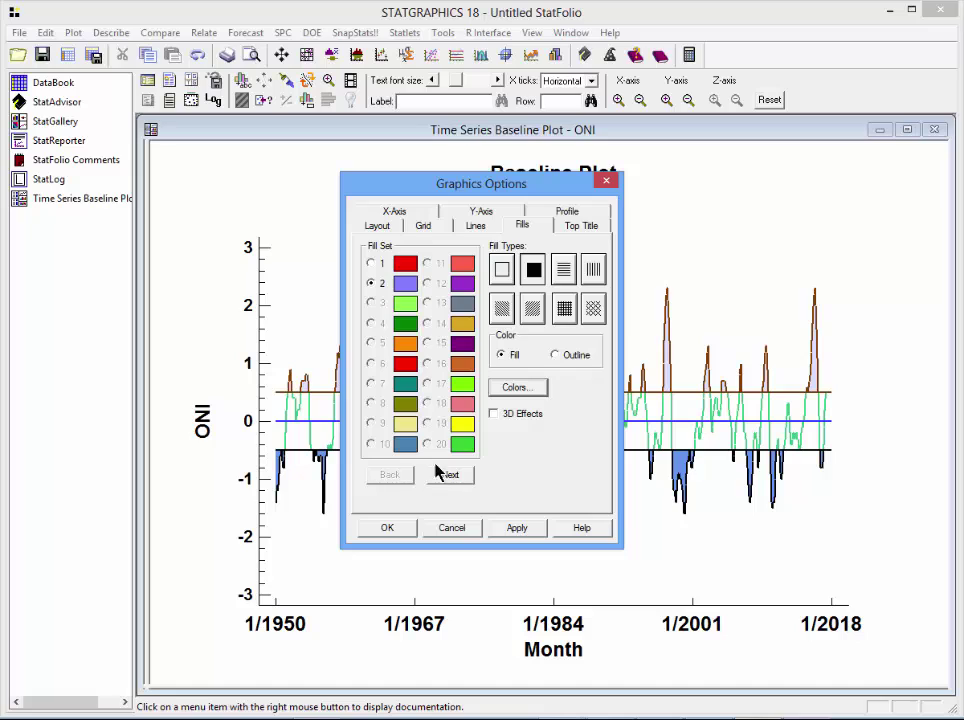
# Recolour line 1 blue and line 2 red in the Lines settings
pyautogui.click(477, 227)
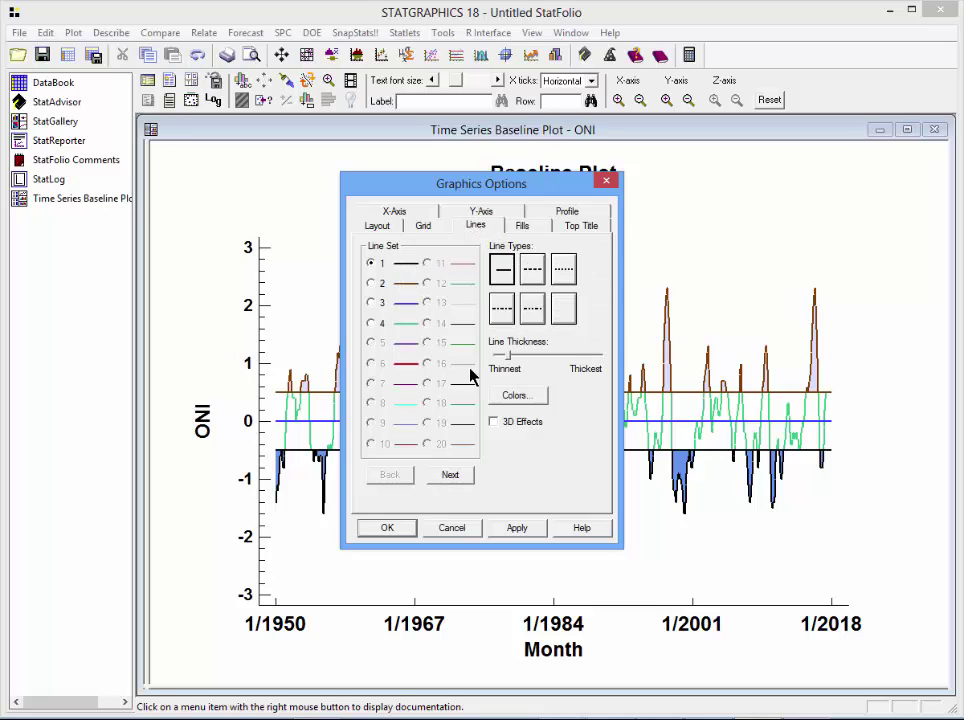
pyautogui.click(516, 398)
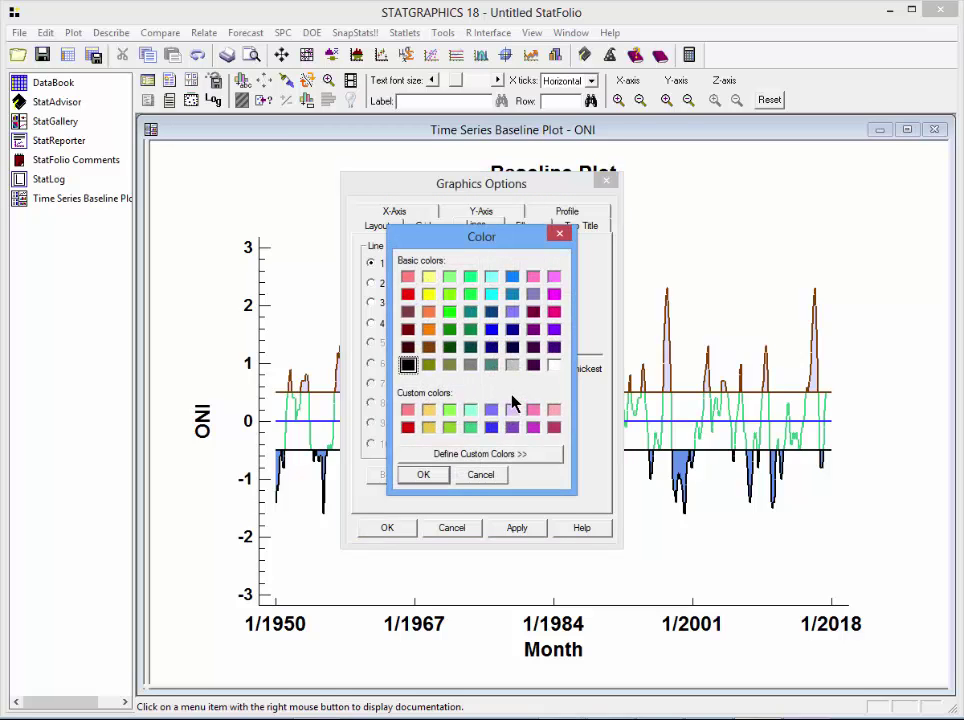
pyautogui.click(491, 329)
pyautogui.click(424, 476)
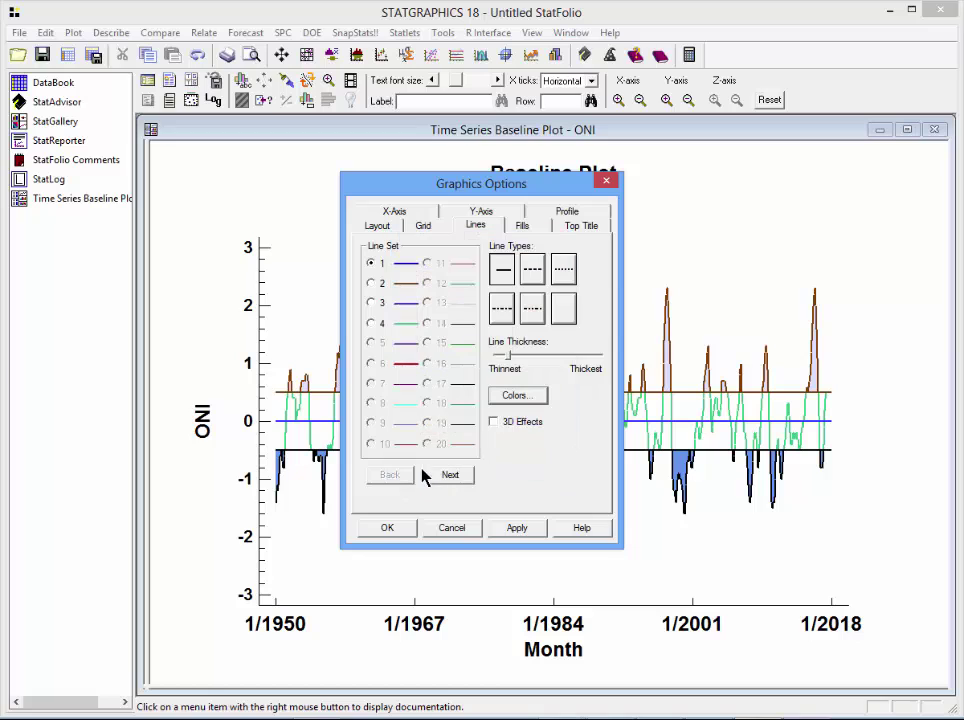
pyautogui.click(373, 283)
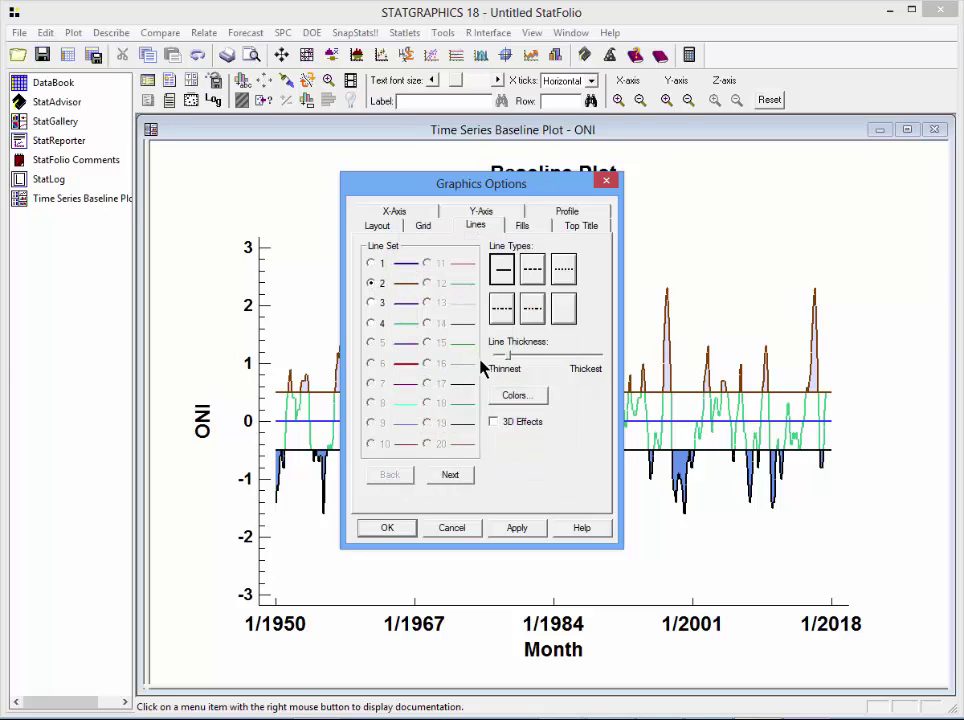
pyautogui.click(512, 398)
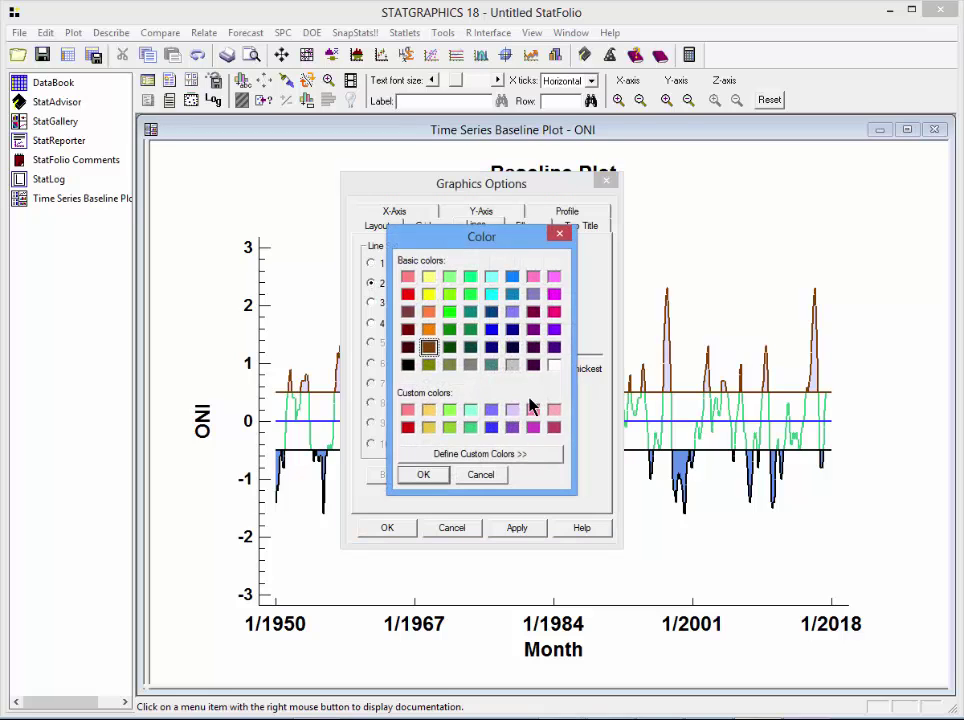
pyautogui.click(408, 294)
pyautogui.click(422, 475)
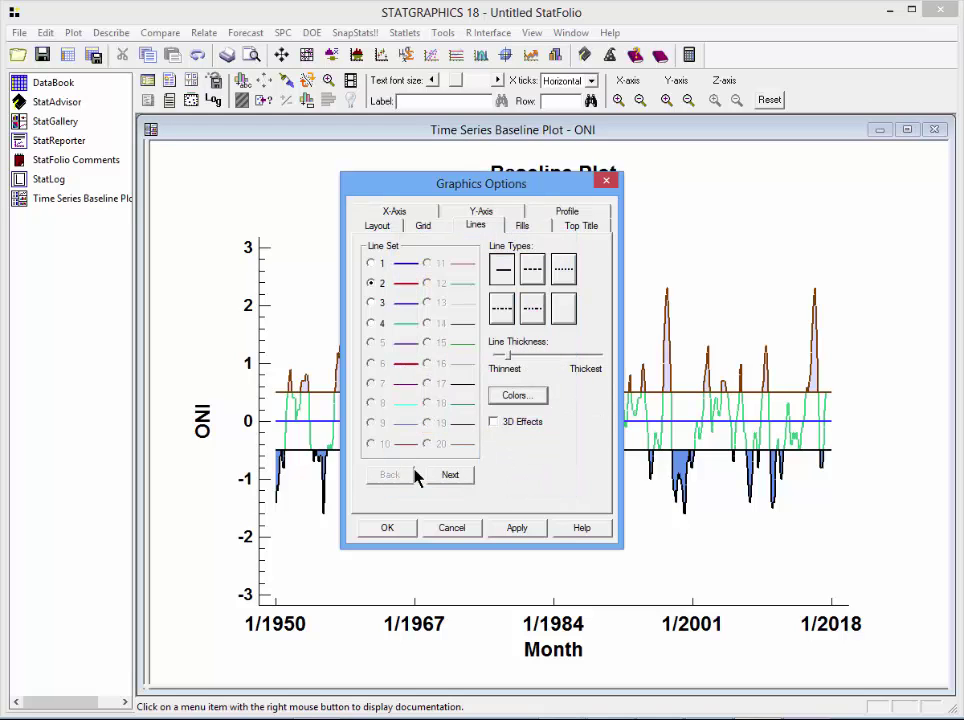
# Make line 4 bright green and apply the new line colours to the plot
pyautogui.click(376, 305)
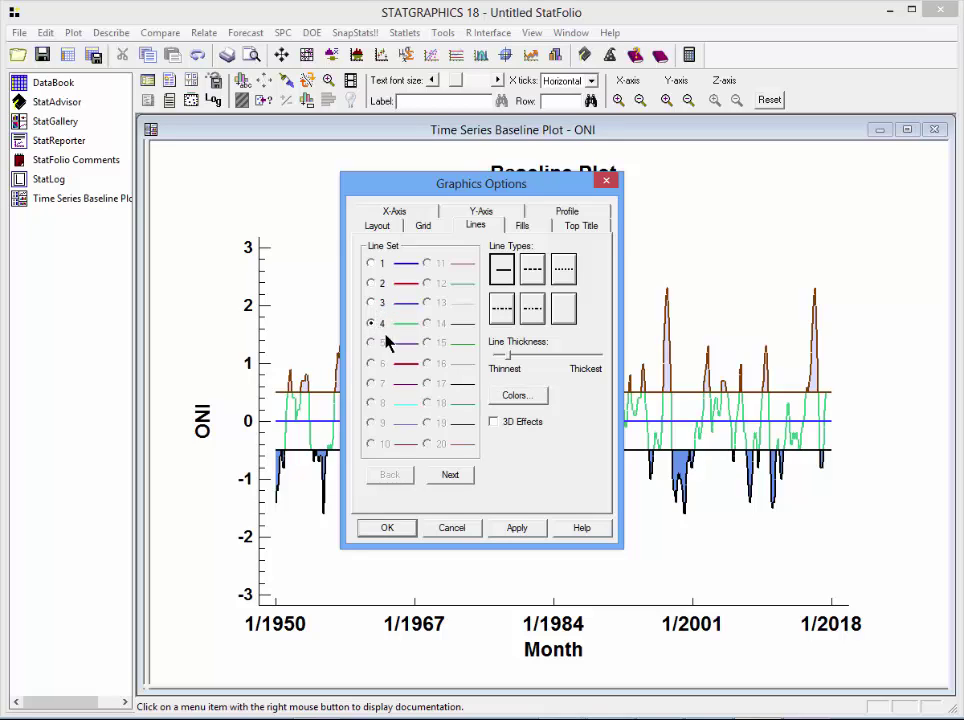
pyautogui.click(515, 396)
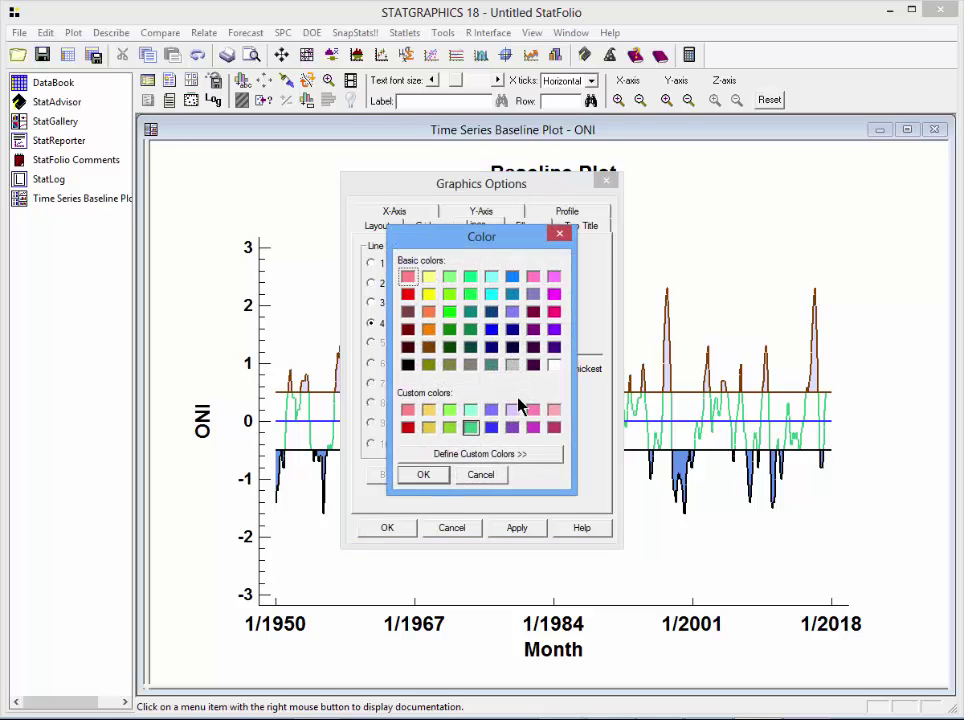
pyautogui.click(449, 312)
pyautogui.click(440, 474)
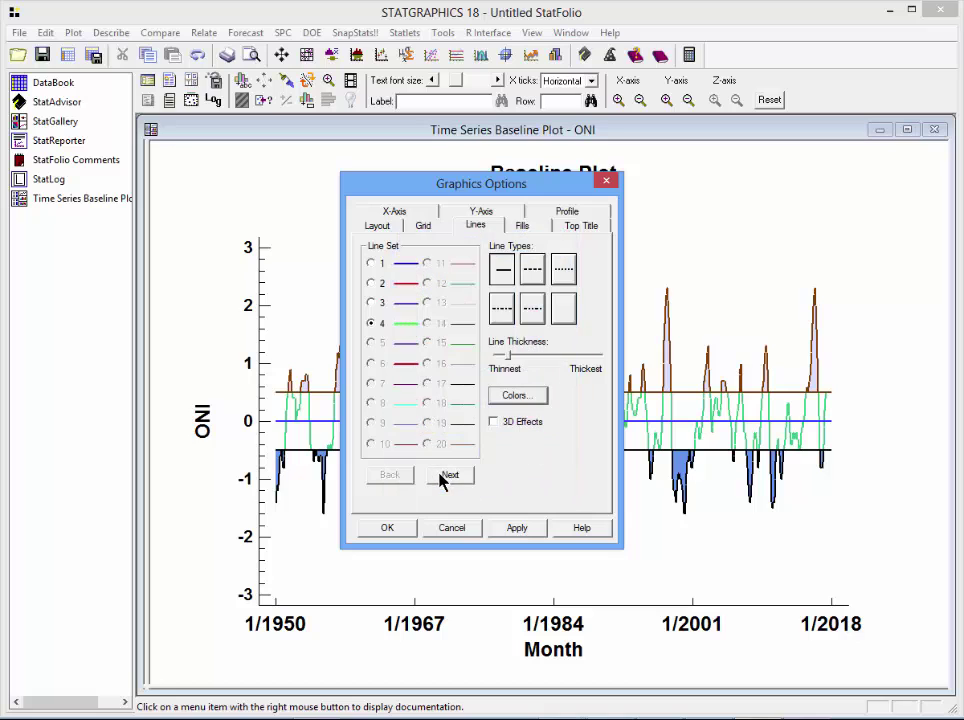
pyautogui.click(507, 531)
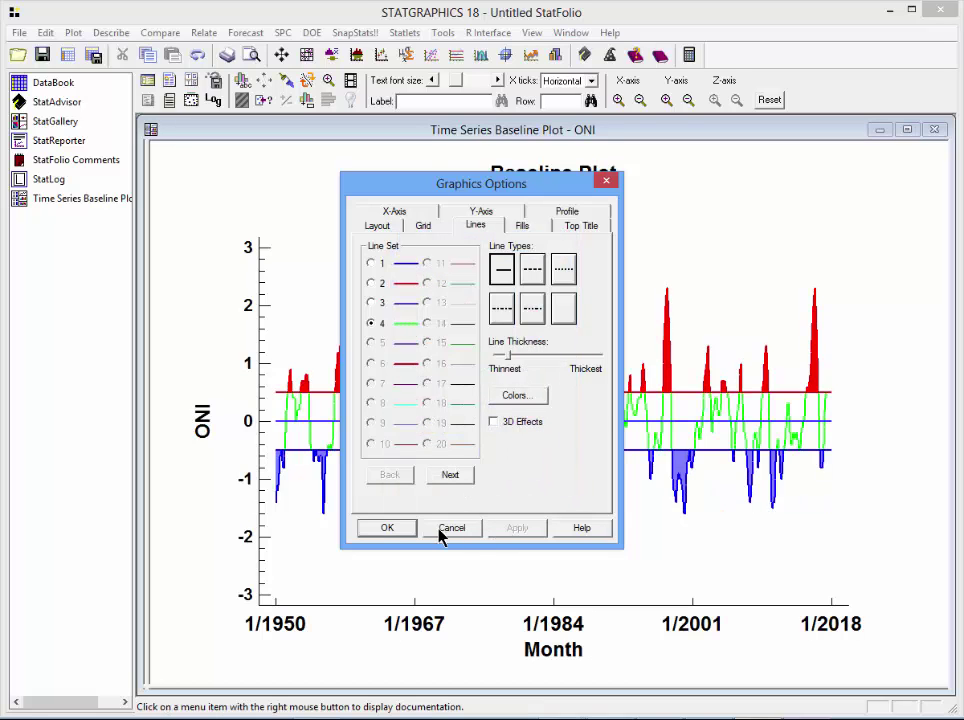
pyautogui.click(387, 528)
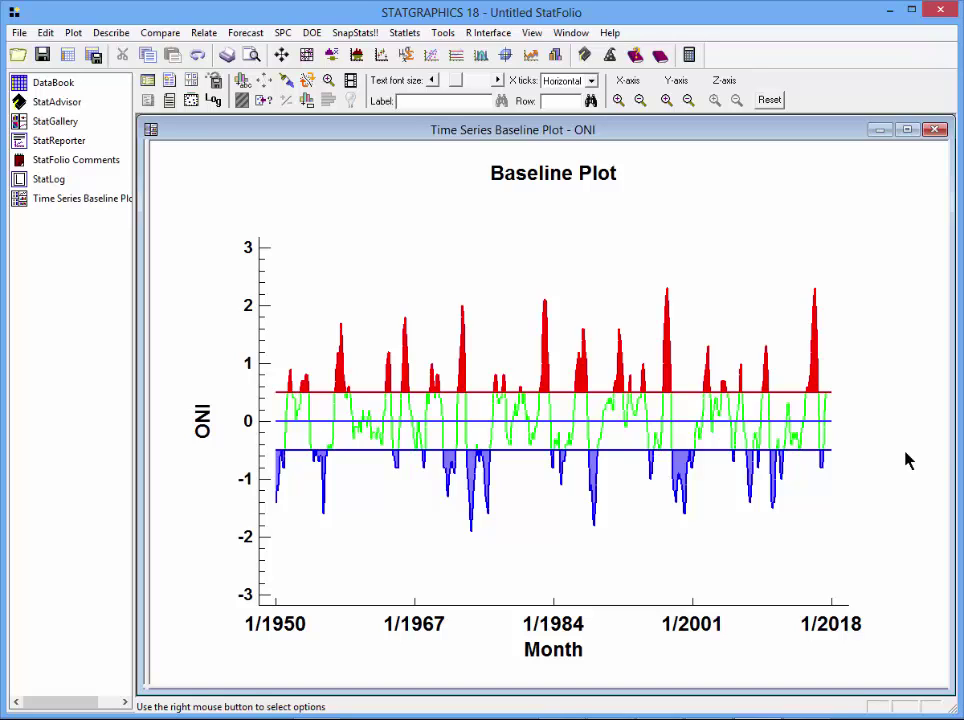
# Save the plot's current graphics settings as a profile named 'Baseline plot'
pyautogui.rightClick(686, 232)
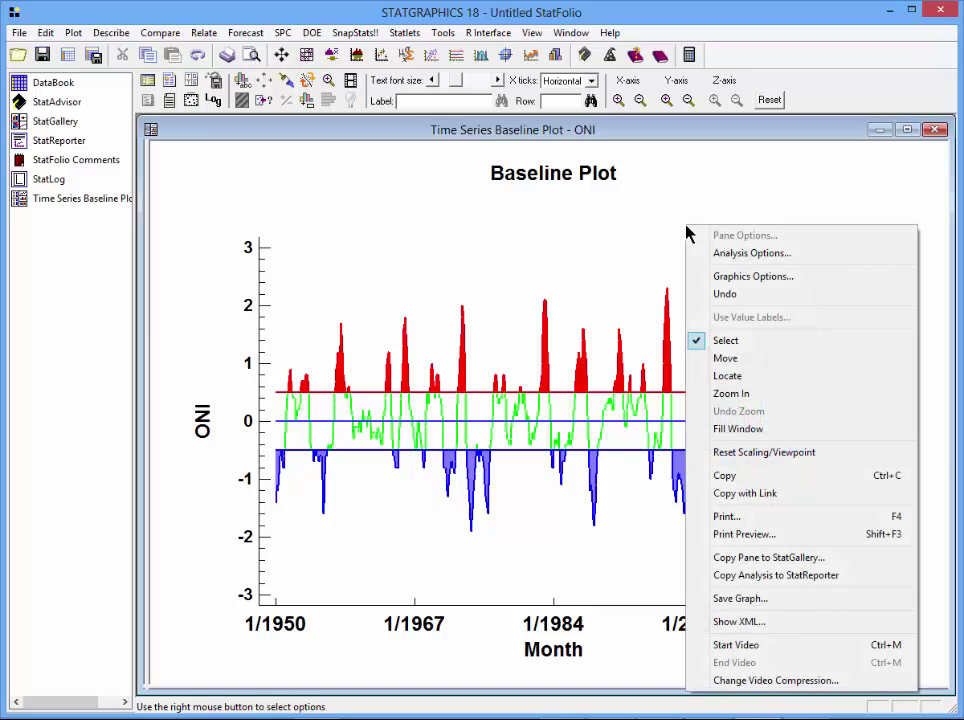
pyautogui.click(730, 276)
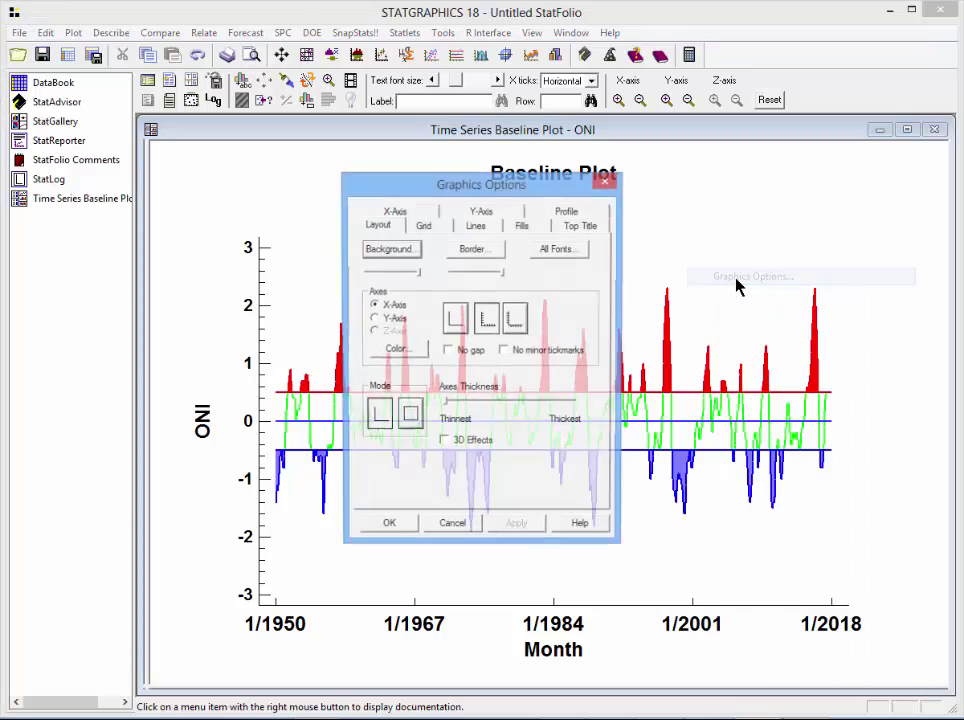
pyautogui.click(568, 212)
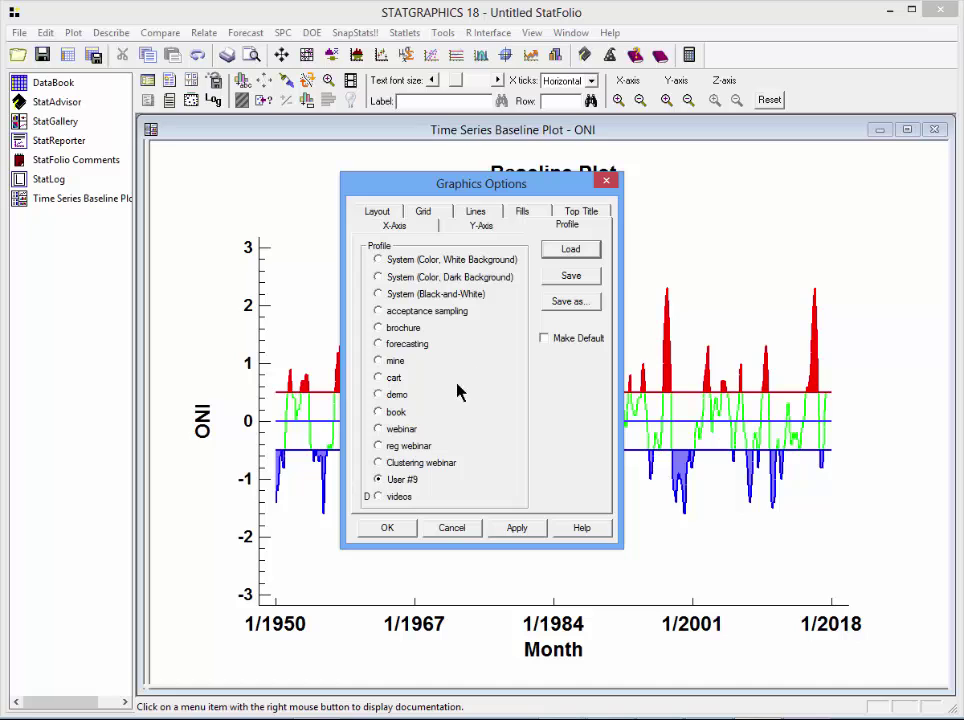
pyautogui.click(572, 302)
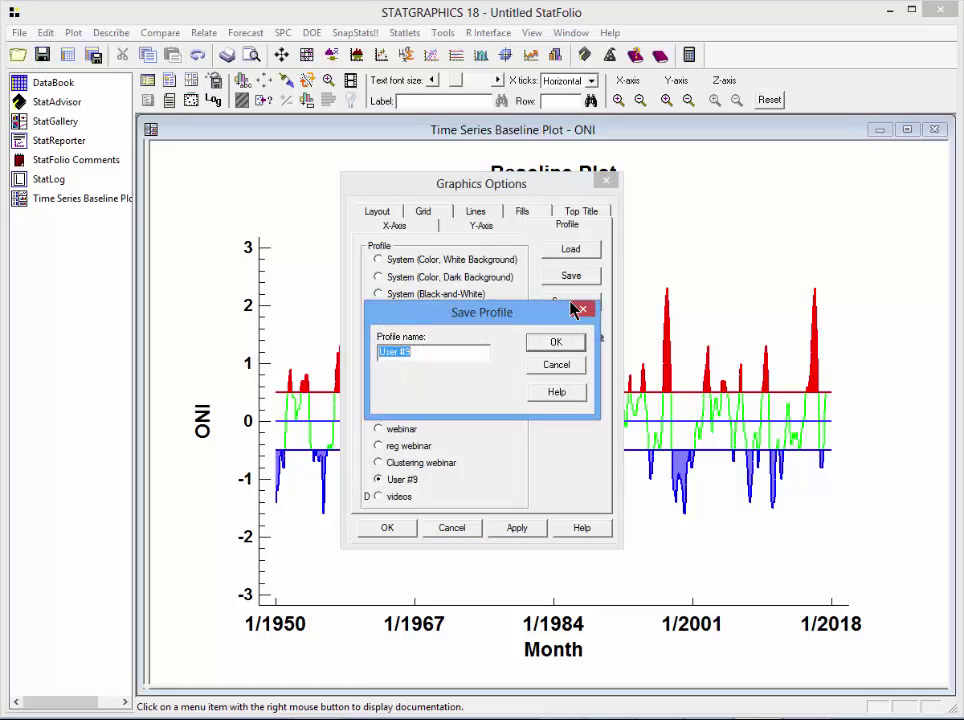
pyautogui.write('Baseline plot')
pyautogui.click(561, 345)
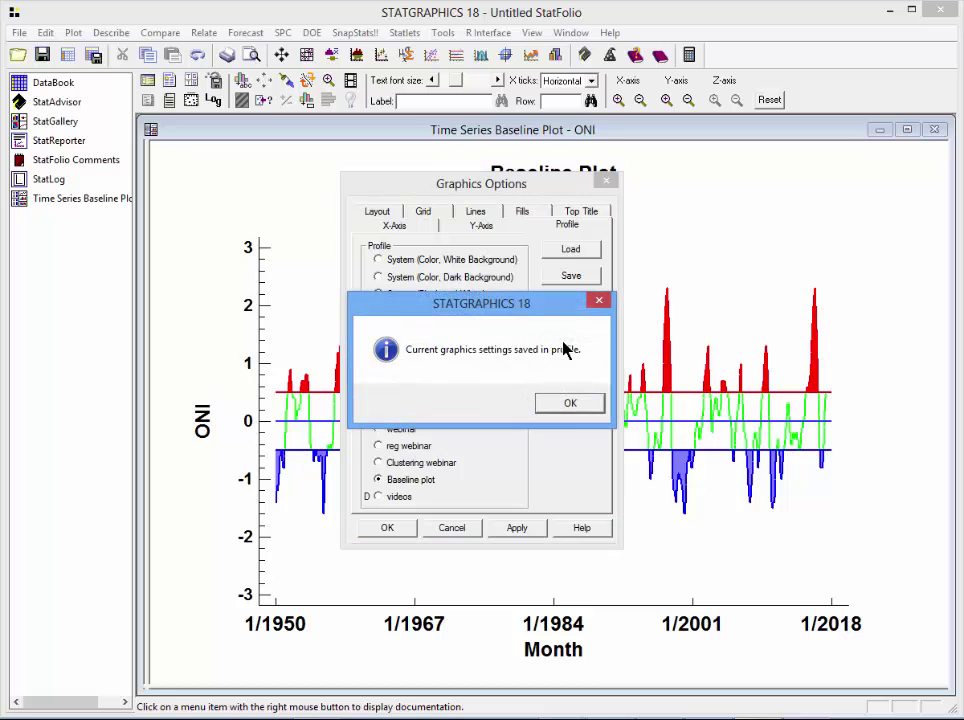
pyautogui.click(566, 408)
pyautogui.click(392, 535)
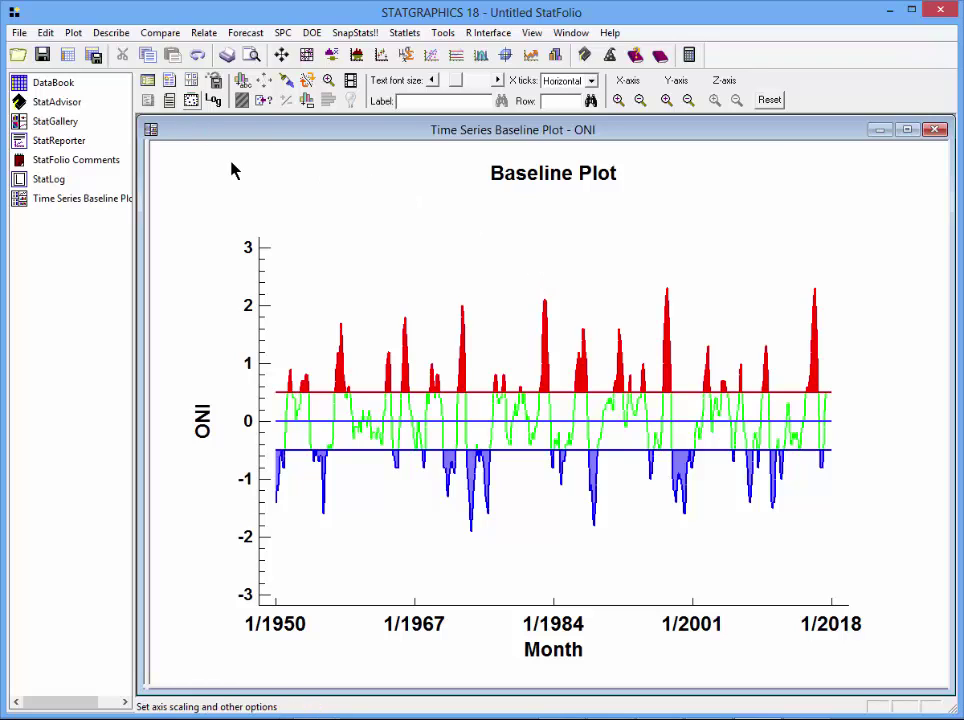
# Start a new Baseline Plot with ONI as data and Month as date labels
pyautogui.click(74, 35)
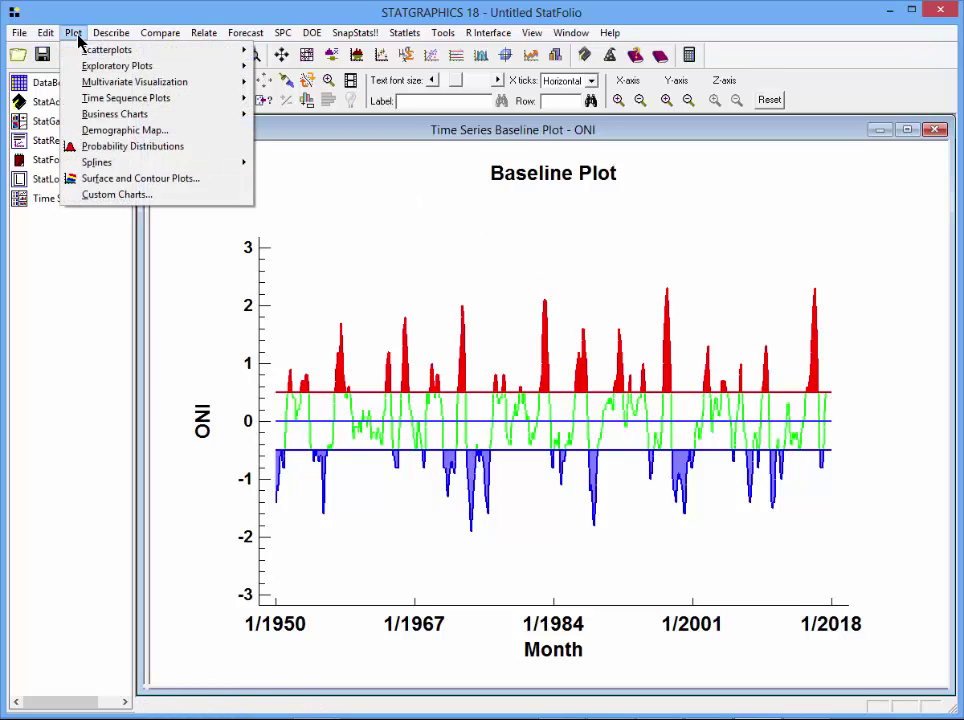
pyautogui.moveTo(114, 100)
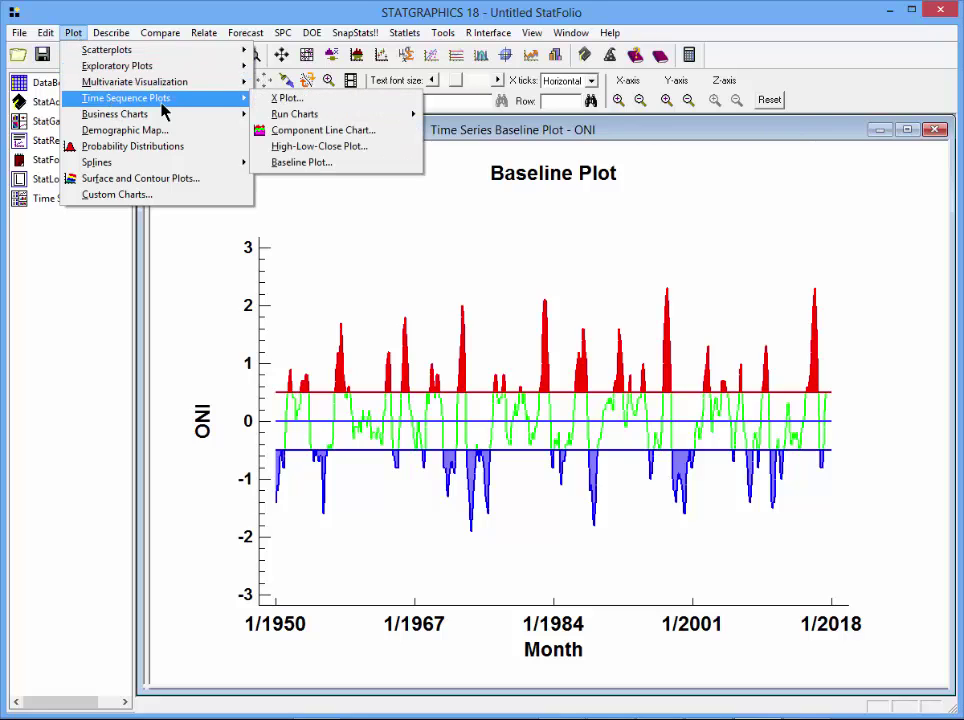
pyautogui.click(312, 163)
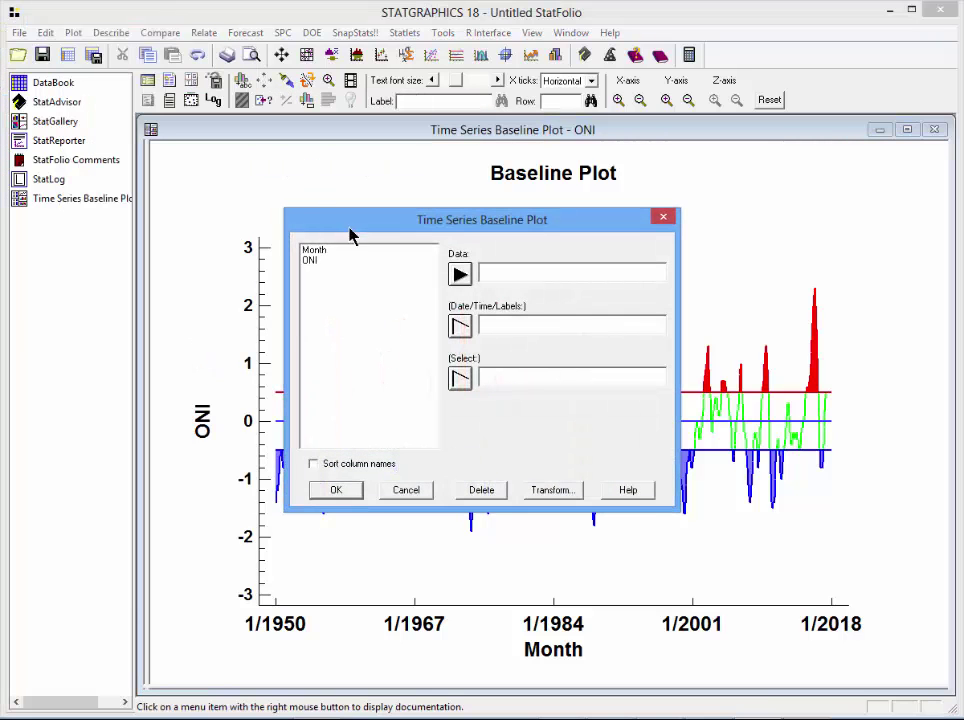
pyautogui.click(316, 261)
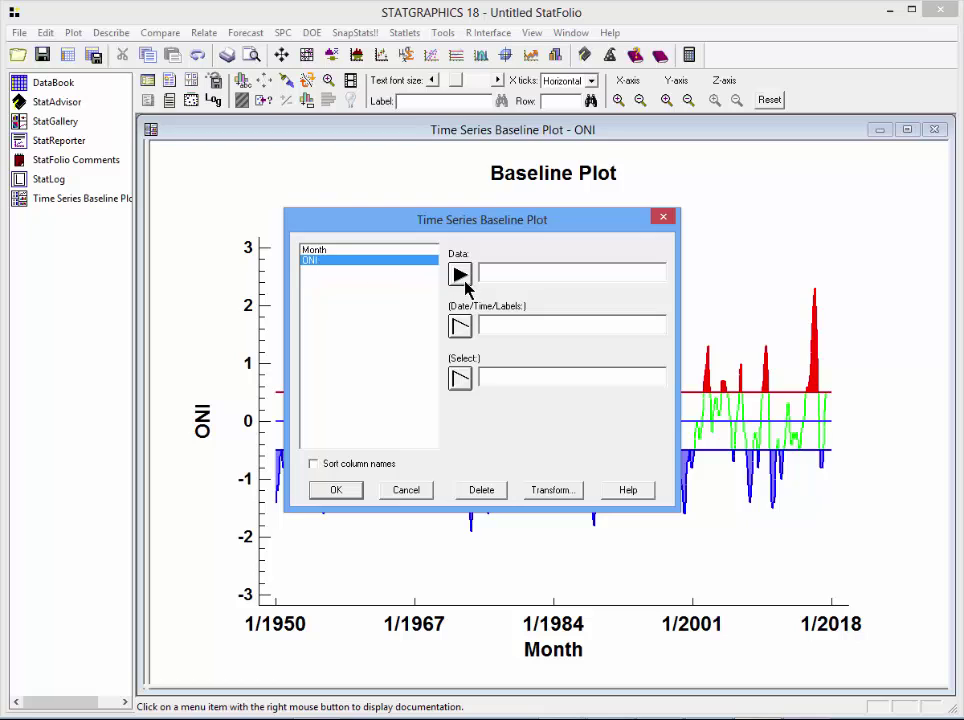
pyautogui.click(408, 251)
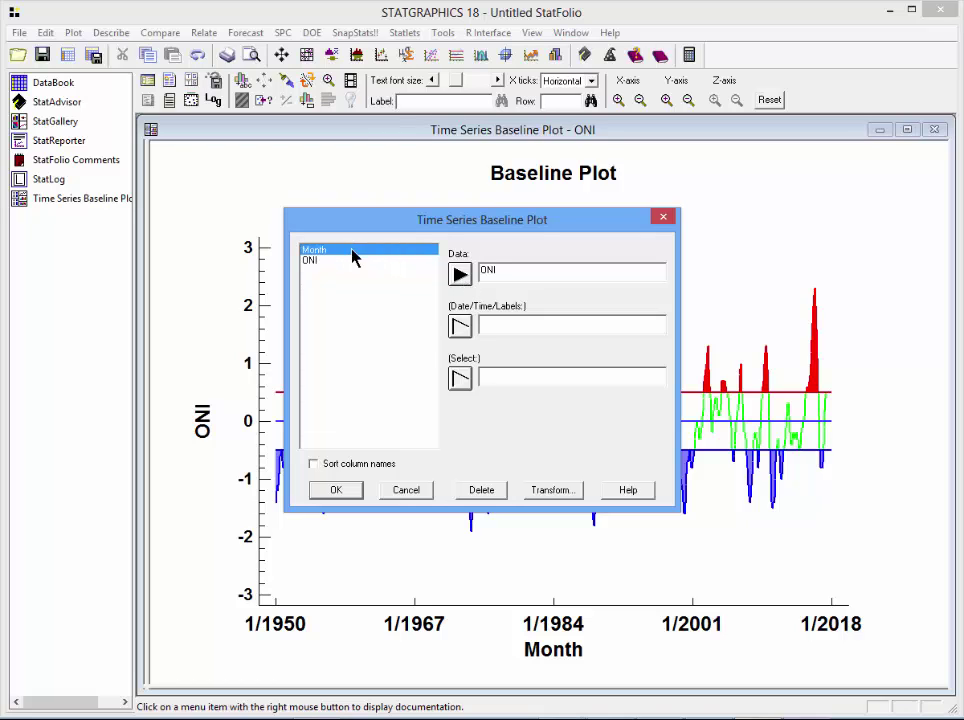
pyautogui.click(460, 330)
pyautogui.click(352, 490)
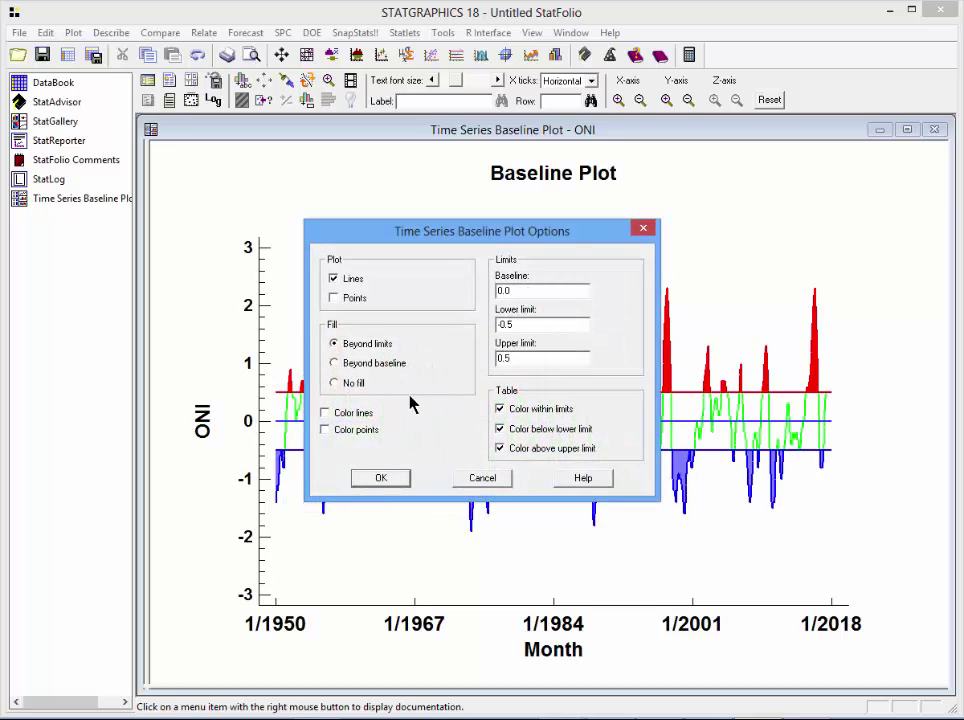
# Turn on Color lines, draw the plot, and enlarge it to fill the window
pyautogui.click(343, 418)
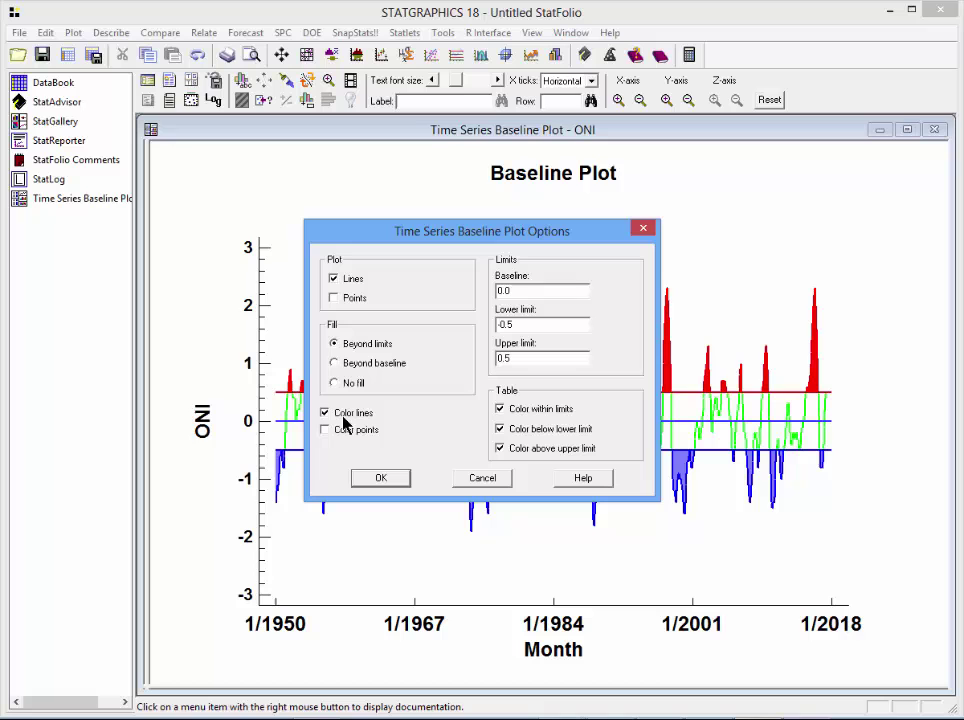
pyautogui.click(386, 482)
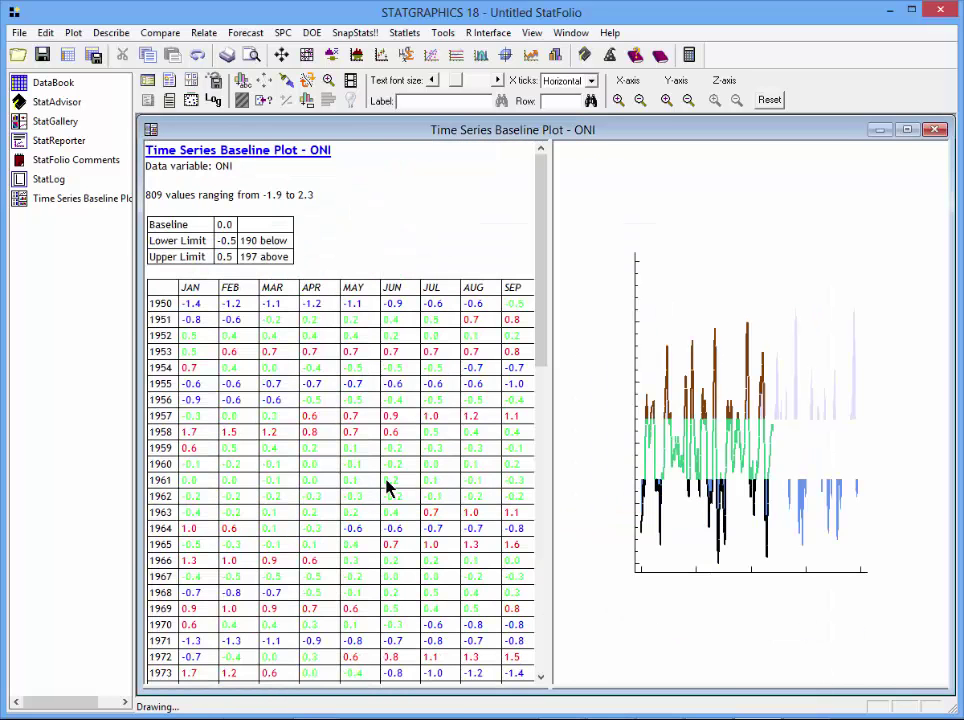
pyautogui.doubleClick(683, 460)
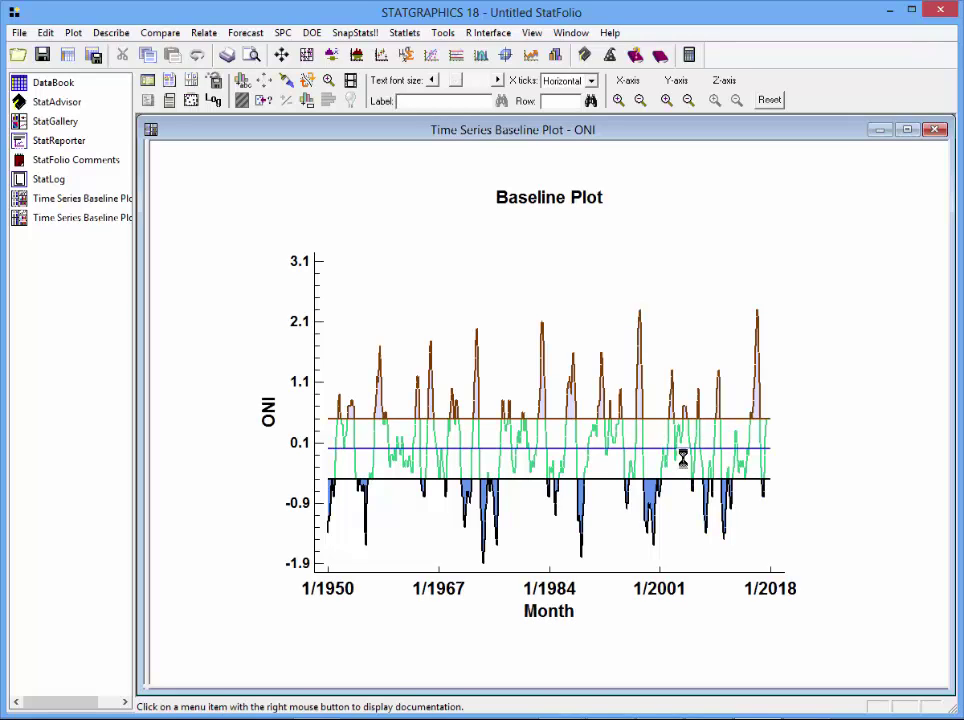
# Load the saved 'Baseline plot' profile onto the new plot's graphics settings
pyautogui.rightClick(667, 240)
pyautogui.click(727, 290)
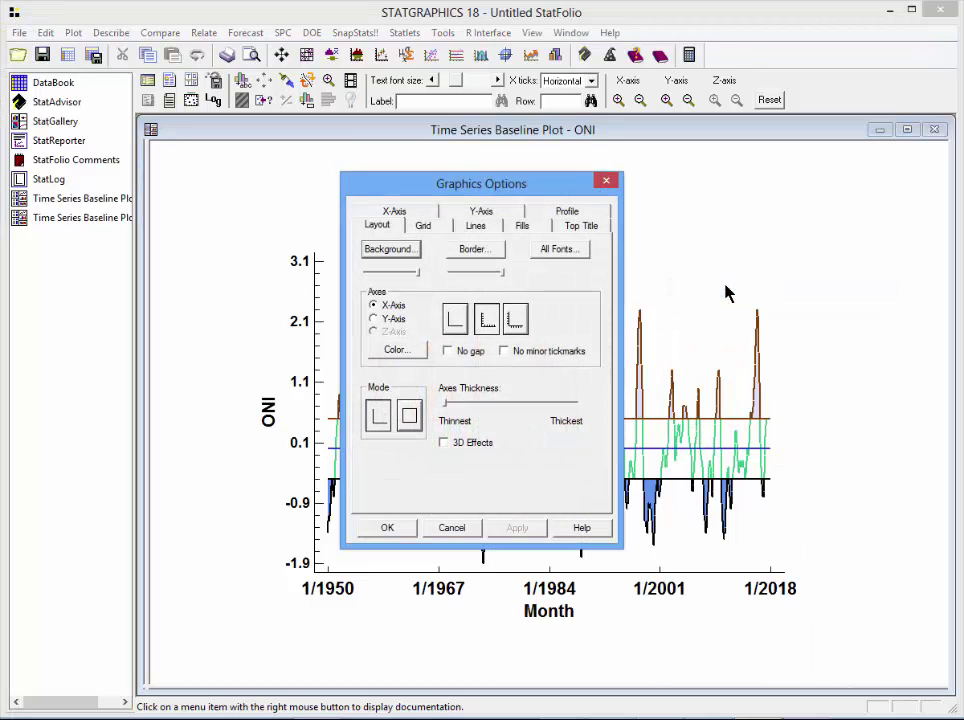
pyautogui.click(567, 212)
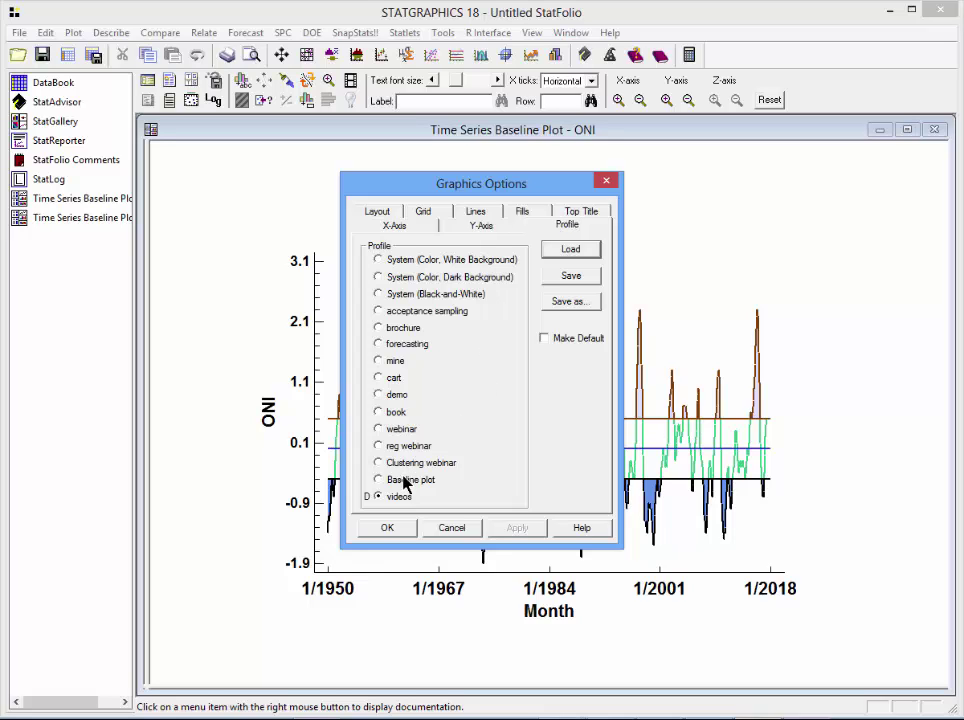
pyautogui.click(566, 254)
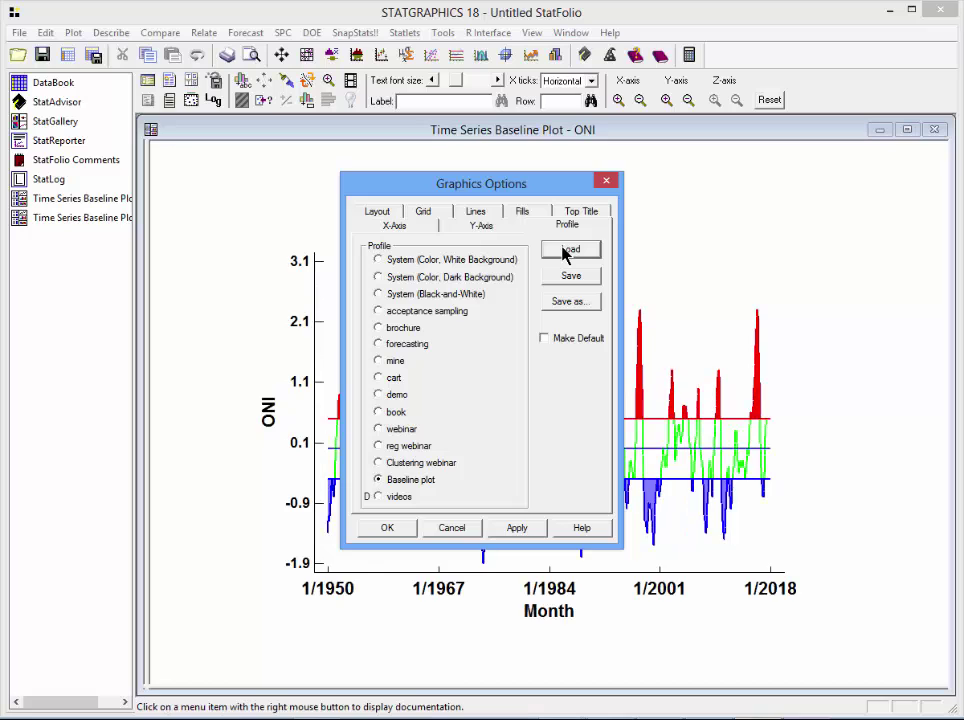
pyautogui.click(393, 532)
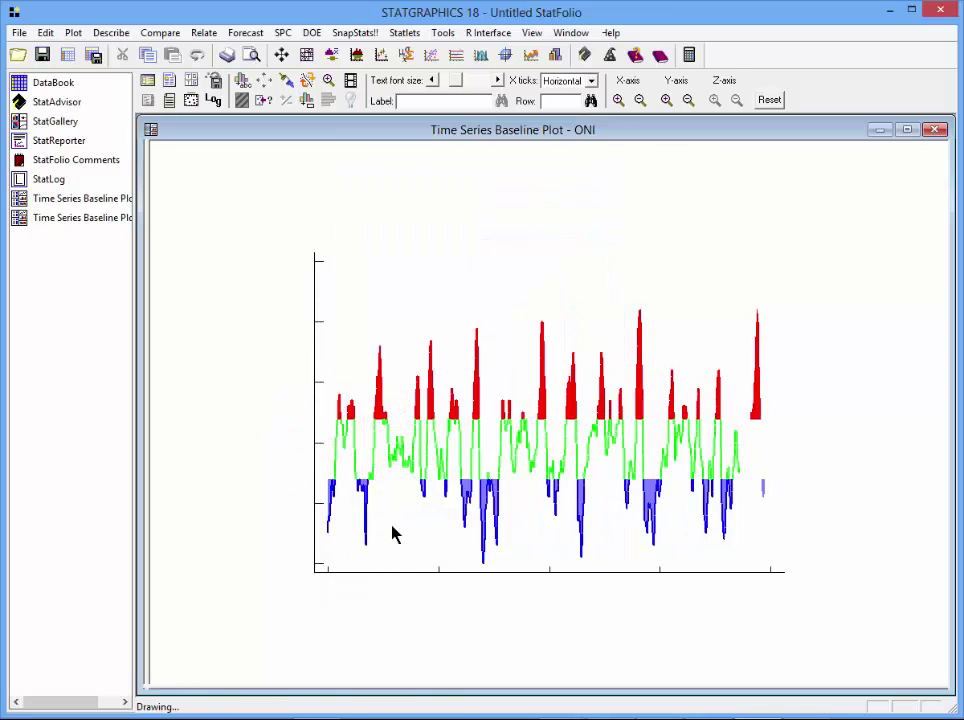